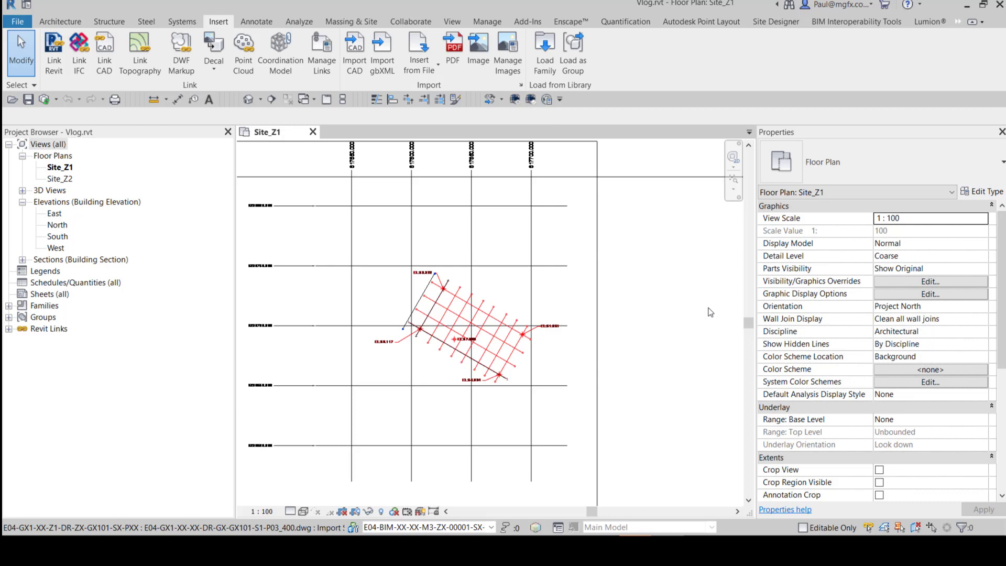
# Start linking topography, then zoom and pan the Revit plan to see the grid labels.
pyautogui.click(148, 59)
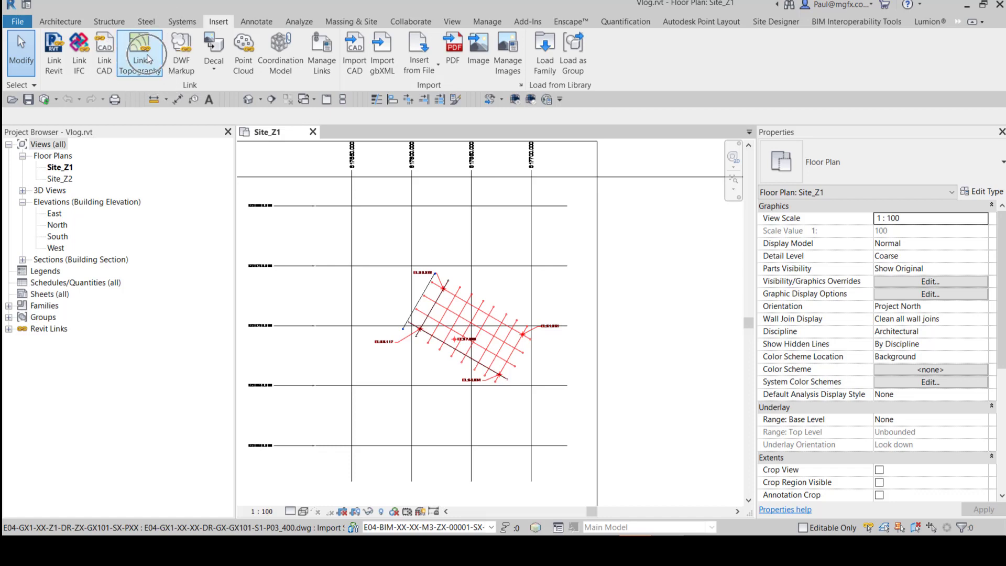
pyautogui.scroll(-3, 525, 378)
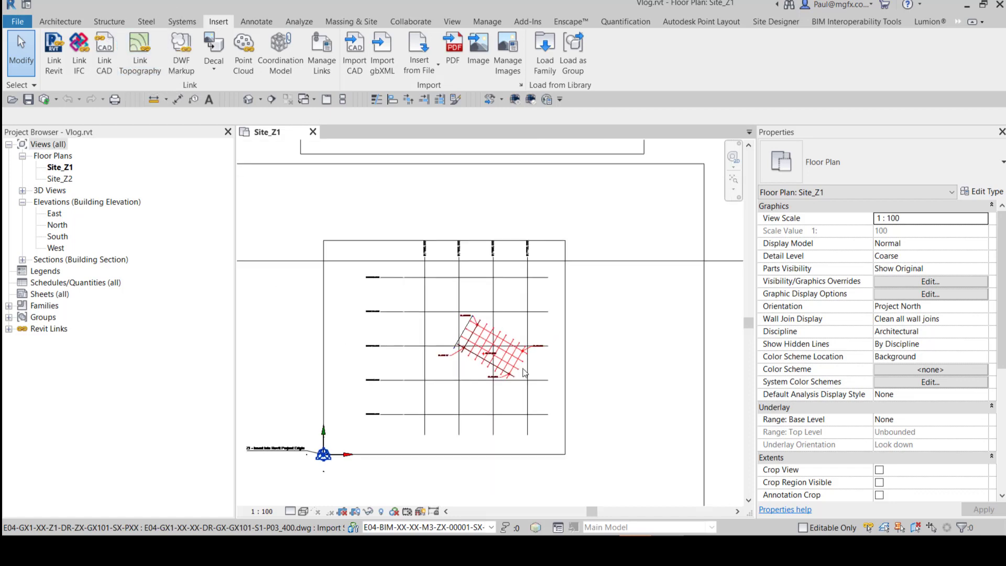
pyautogui.scroll(4, 464, 322)
pyautogui.scroll(3, 463, 323)
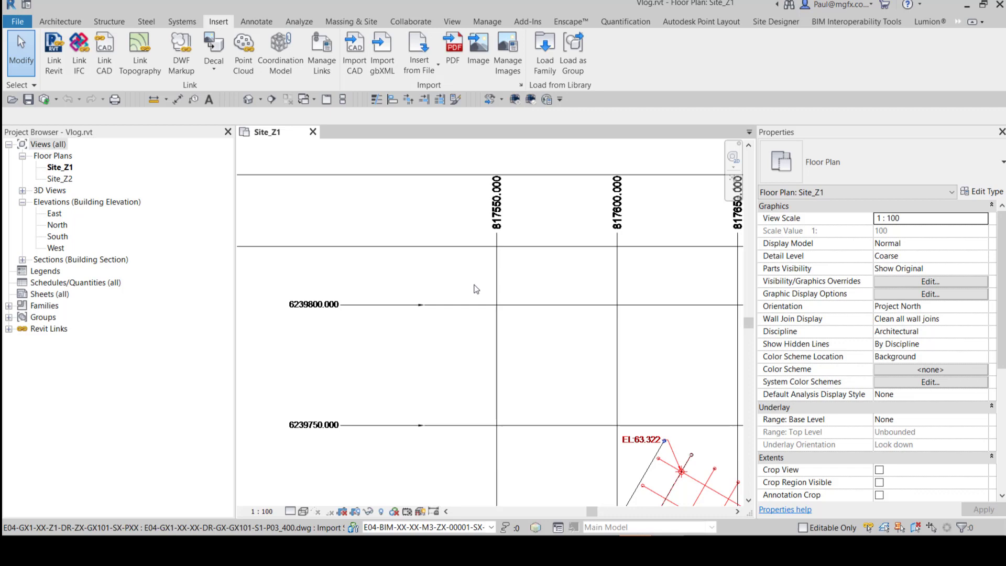
pyautogui.scroll(3, 516, 218)
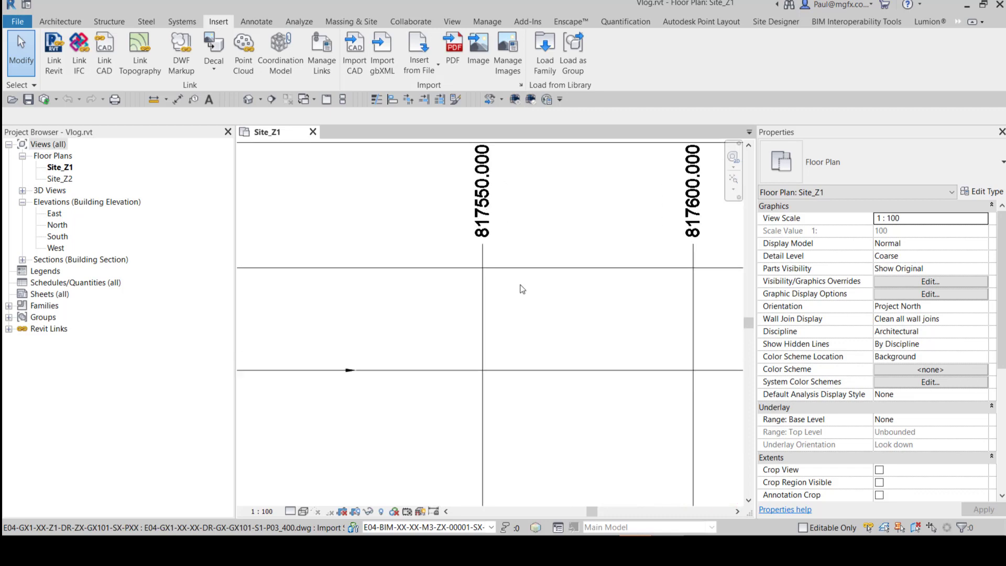
pyautogui.scroll(-2, 598, 351)
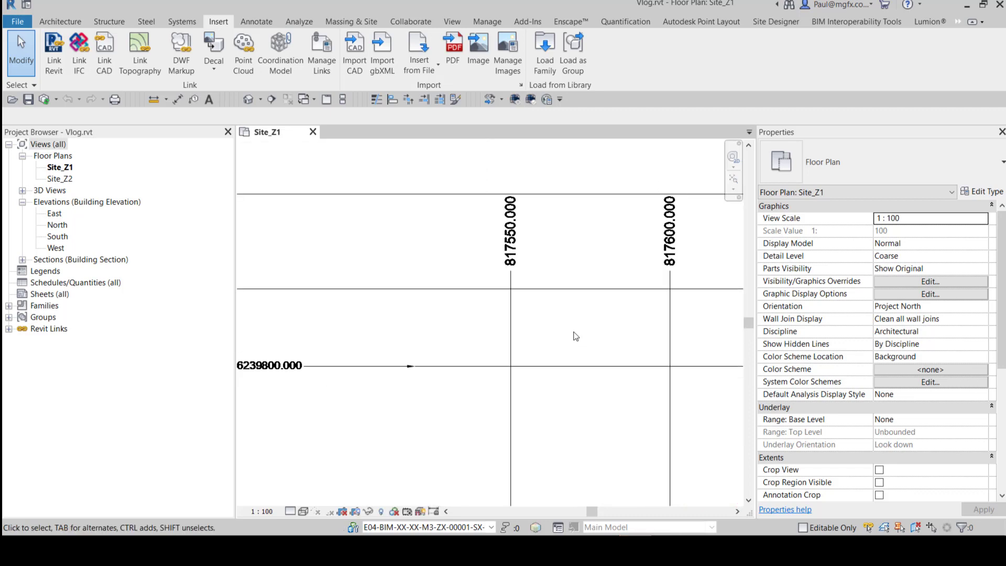
pyautogui.scroll(-1, 496, 321)
pyautogui.scroll(3, 367, 364)
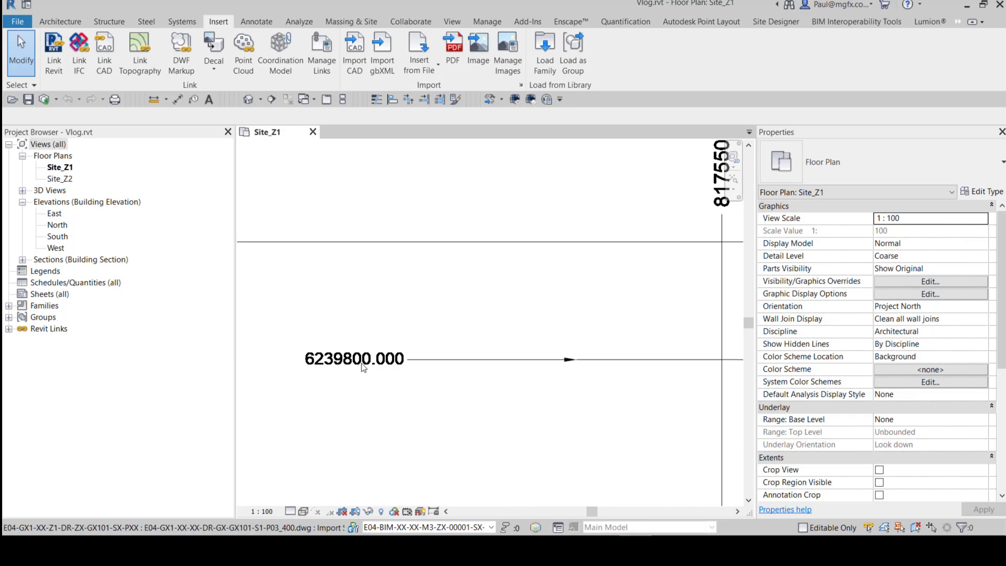
pyautogui.scroll(-4, 363, 367)
pyautogui.moveTo(516, 330); pyautogui.dragTo(261, 304, button='middle')
pyautogui.scroll(-1, 580, 307)
pyautogui.scroll(5, 578, 303)
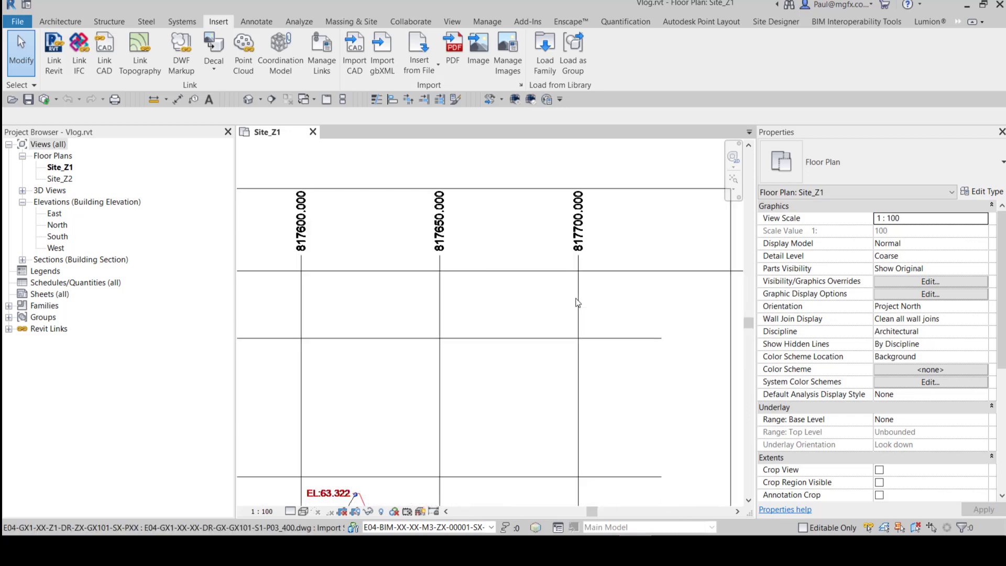
pyautogui.scroll(-2, 566, 296)
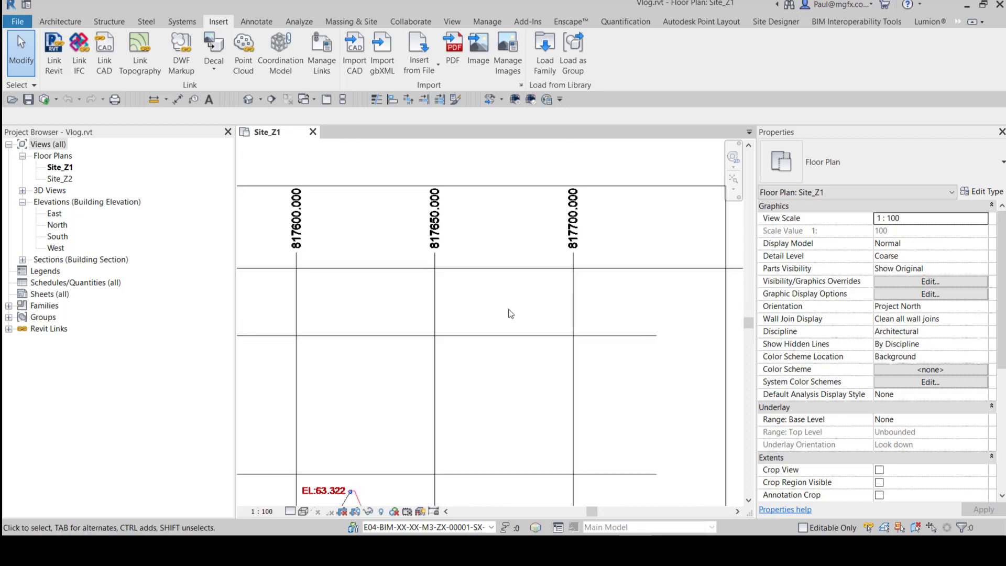
# Pan and zoom the plan to show the survey grid, base point and second grid copy.
pyautogui.moveTo(508, 312); pyautogui.dragTo(561, 299, button='middle')
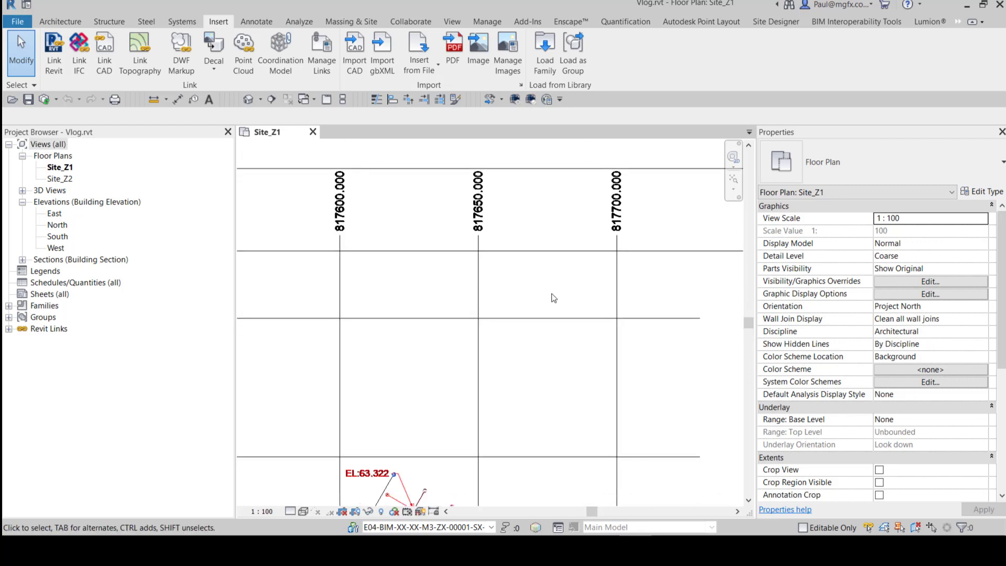
pyautogui.scroll(-2, 556, 299)
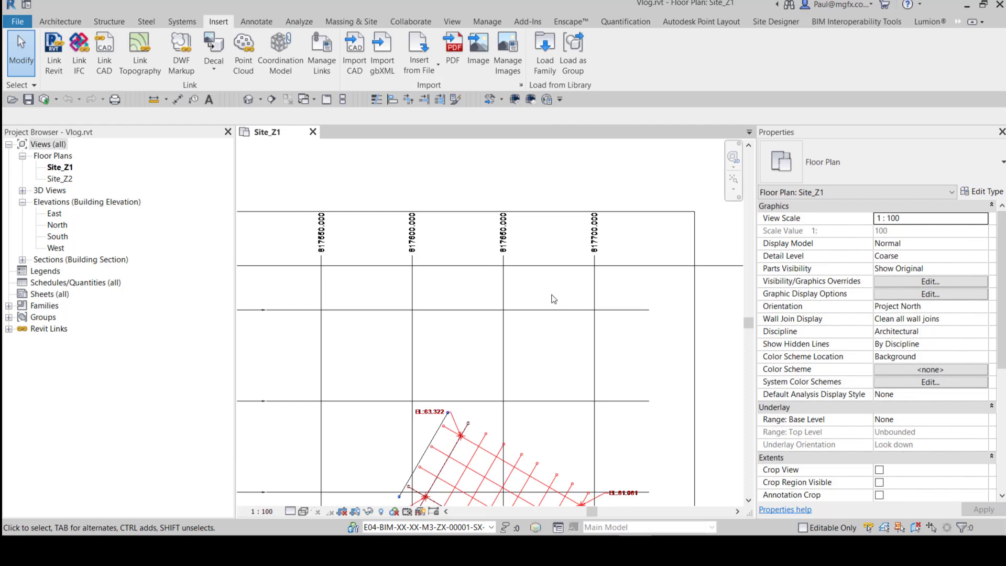
pyautogui.scroll(-3, 554, 299)
pyautogui.moveTo(379, 399); pyautogui.dragTo(420, 421, button='middle')
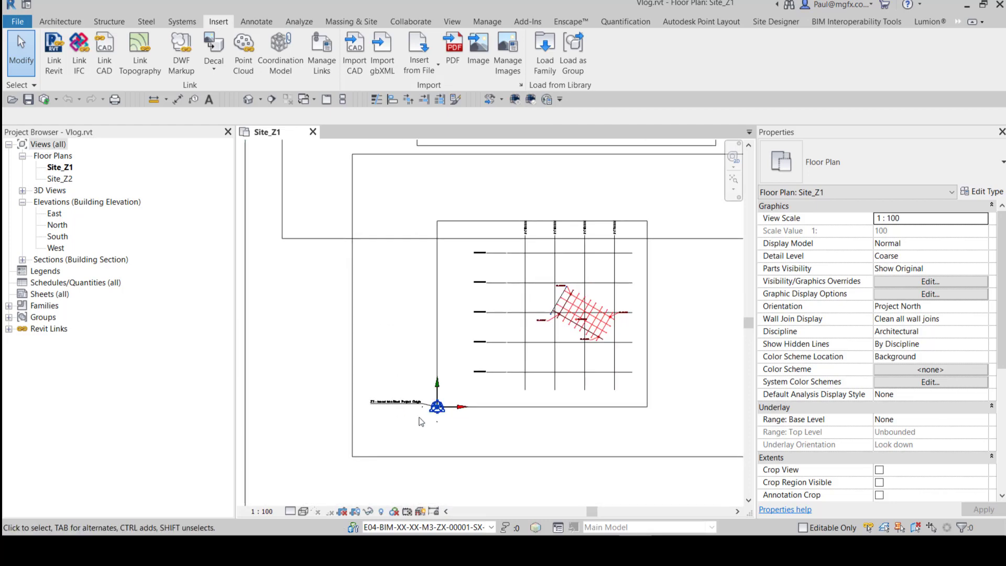
pyautogui.scroll(5, 421, 422)
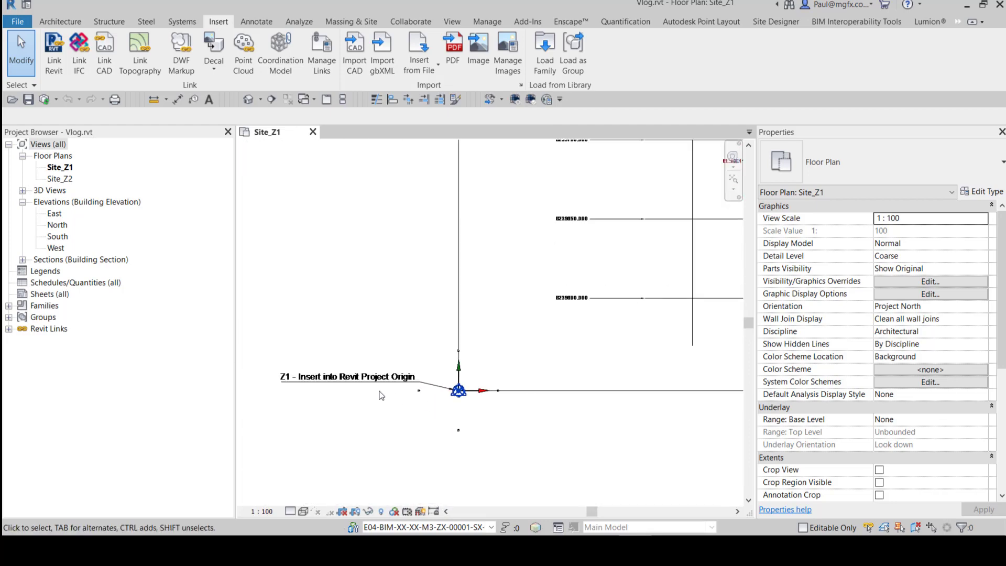
pyautogui.scroll(4, 460, 389)
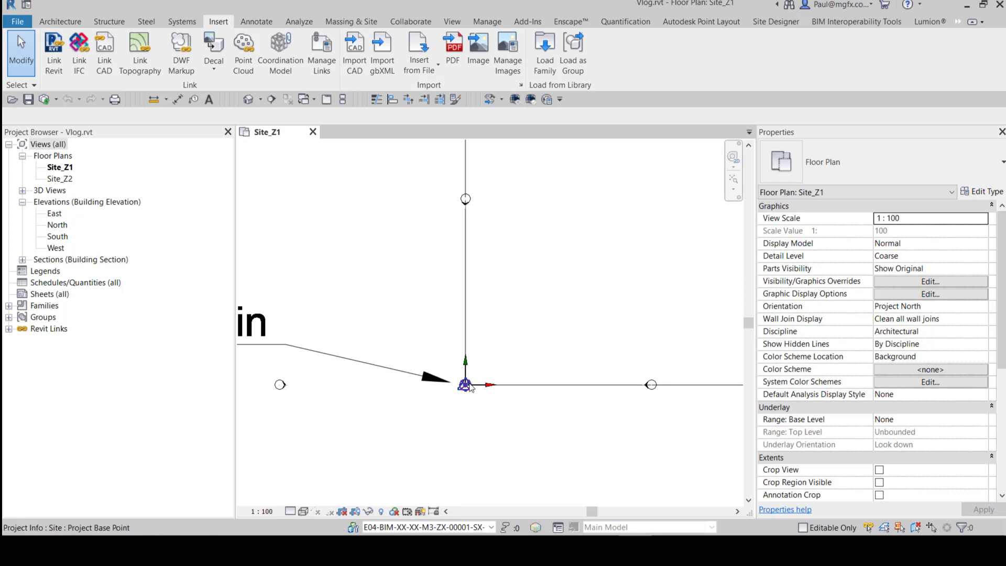
pyautogui.scroll(-5, 470, 388)
pyautogui.moveTo(453, 378); pyautogui.dragTo(427, 378, button='middle')
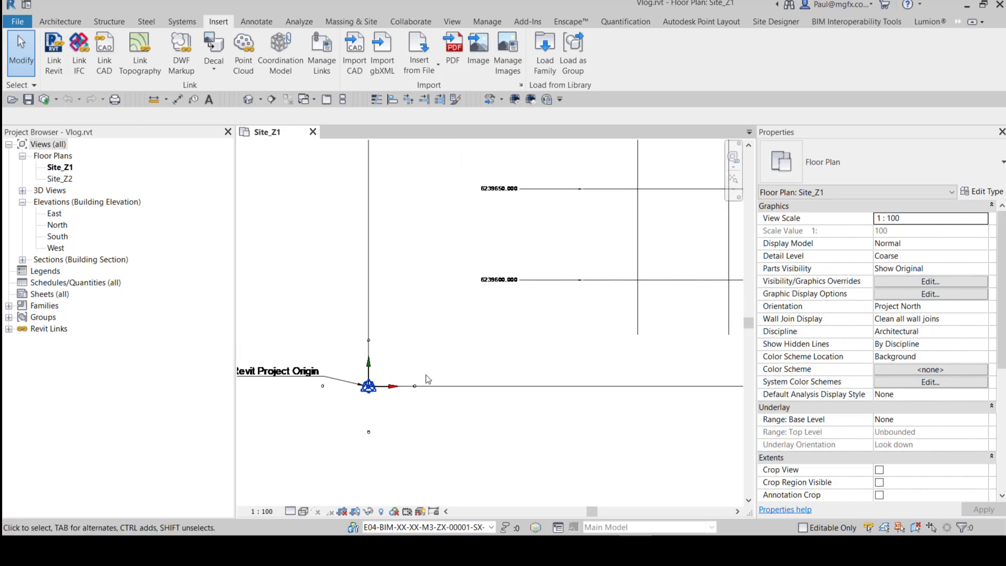
pyautogui.scroll(-5, 412, 383)
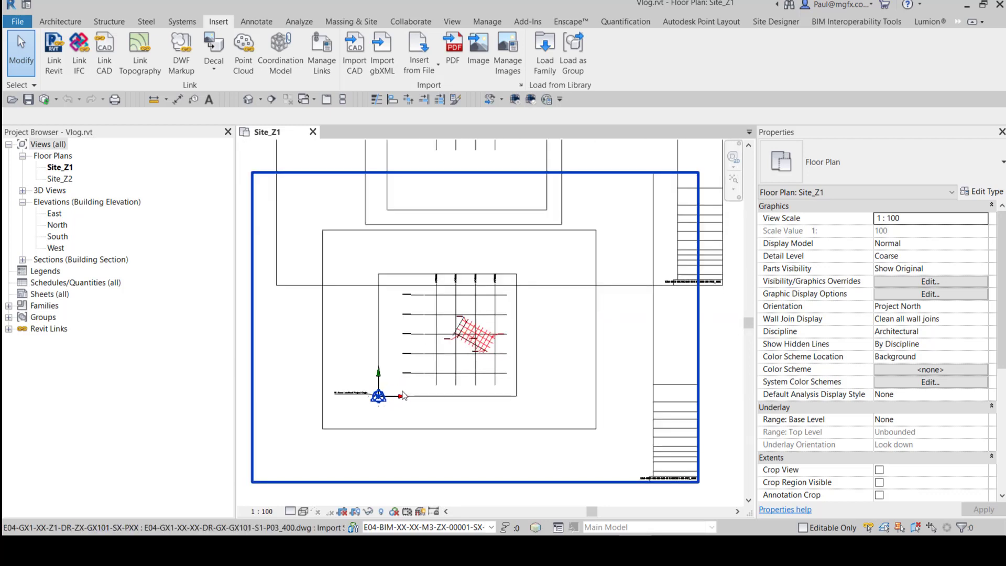
pyautogui.scroll(-1, 438, 313)
pyautogui.moveTo(437, 272); pyautogui.dragTo(444, 315, button='middle')
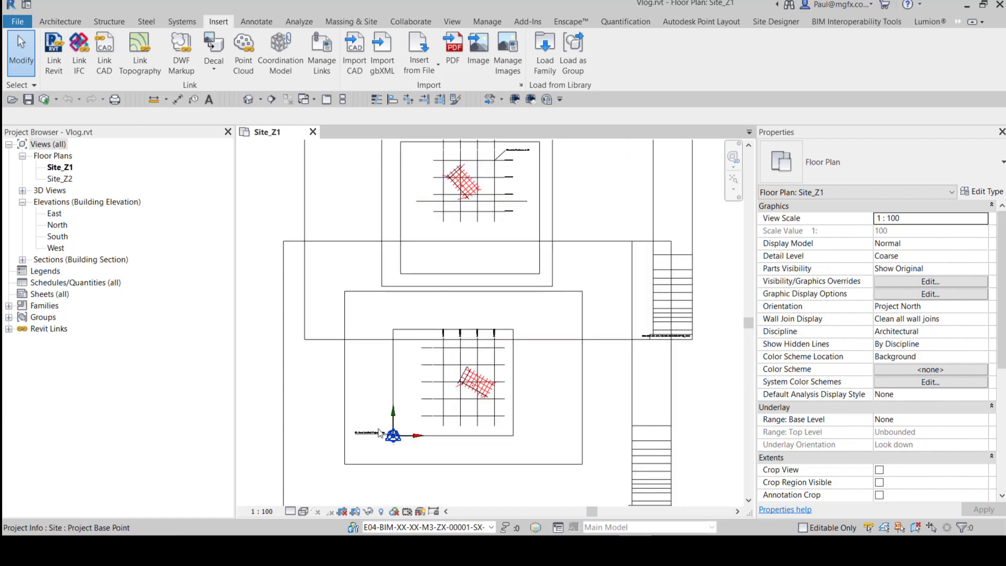
pyautogui.scroll(3, 372, 420)
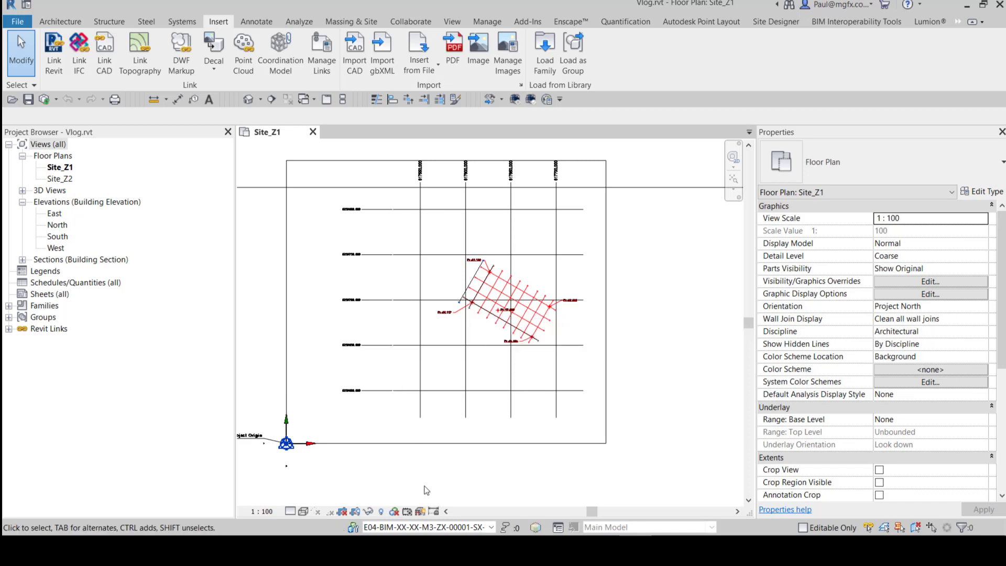
# Bring up the Civil 3D site drawing showing the Z1_FG TIN surface.
pyautogui.click(602, 487)
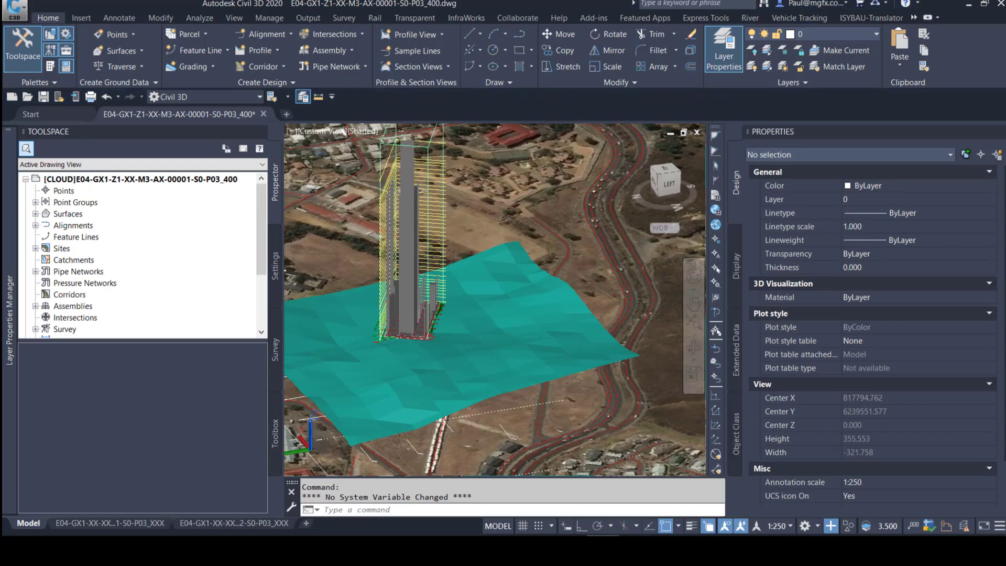
pyautogui.moveTo(548, 362)
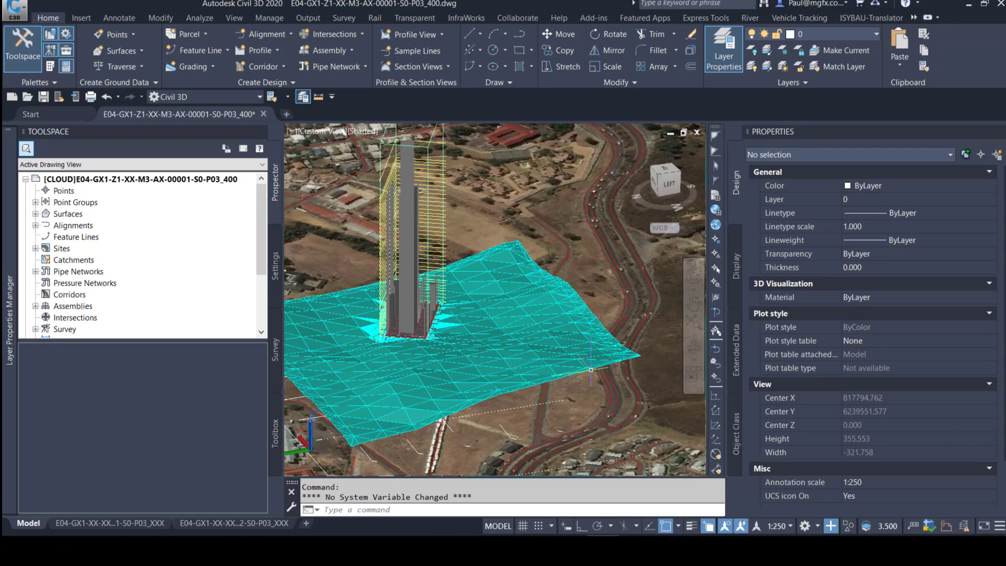
pyautogui.moveTo(590, 370)
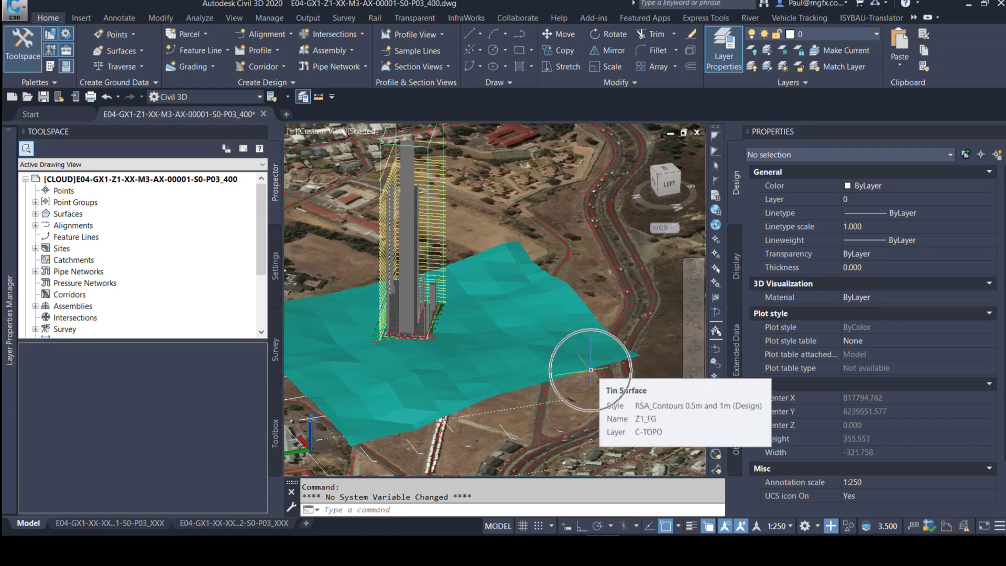
# Zoom into the site and select the northing 6239650 grid line to read its Geometry.
pyautogui.moveTo(564, 408); pyautogui.dragTo(667, 334, button='middle')
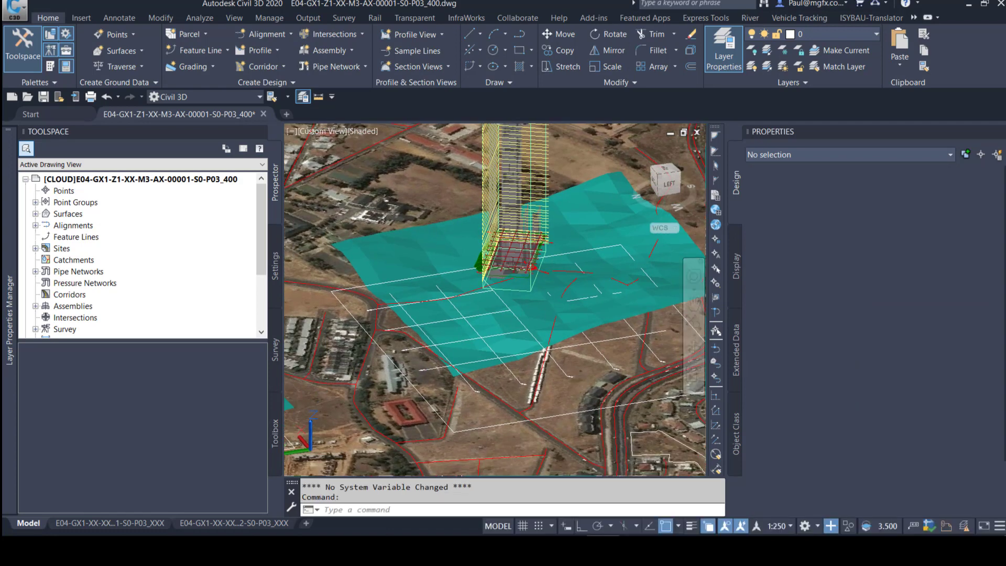
pyautogui.scroll(3, 667, 335)
pyautogui.scroll(2, 667, 335)
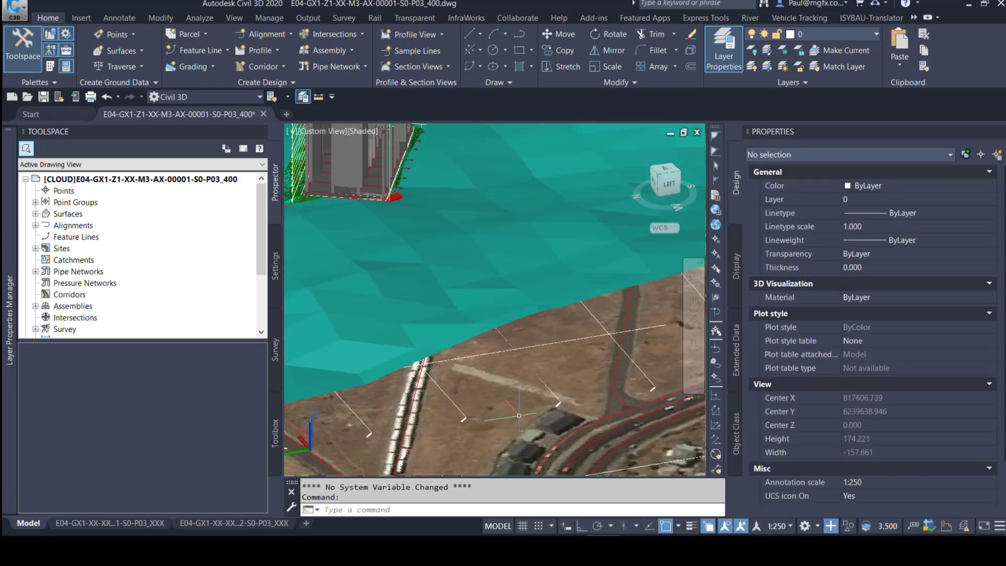
pyautogui.scroll(6, 450, 290)
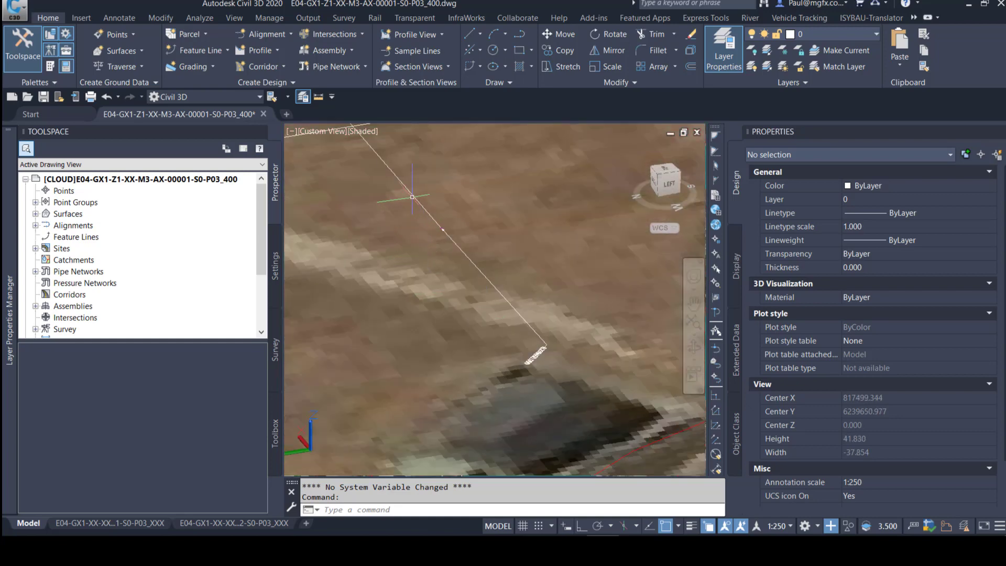
pyautogui.click(412, 194)
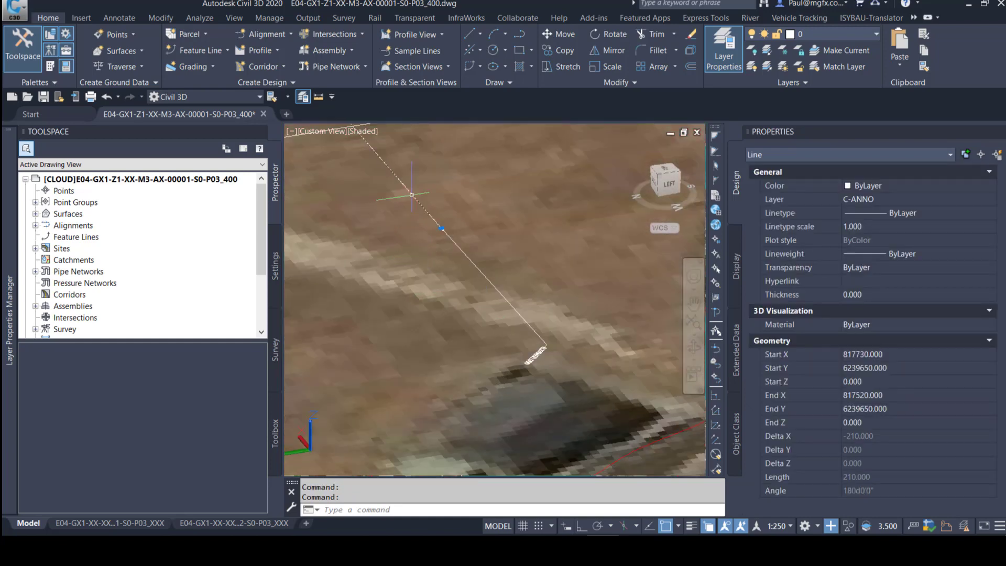
pyautogui.scroll(-8, 486, 358)
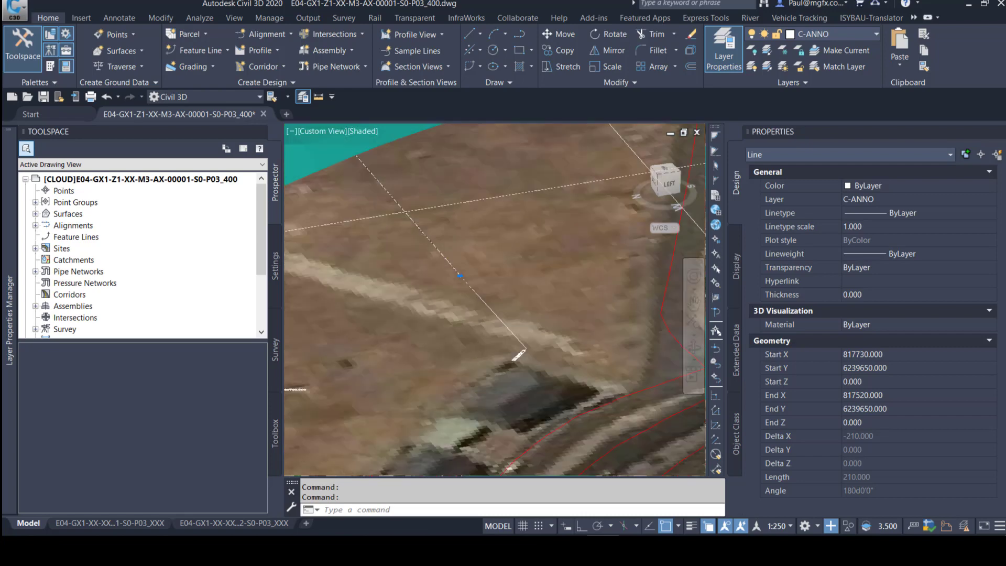
# Clear the selection, view both sheet layouts, then return to Revit's Site_Z1 floor plan.
pyautogui.press('Escape')
pyautogui.click(141, 523)
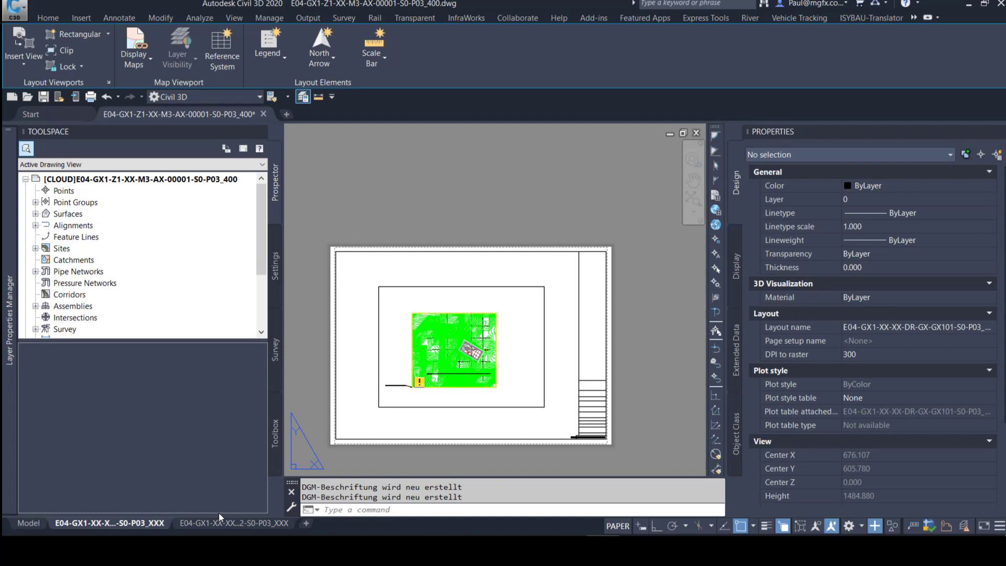
pyautogui.click(222, 522)
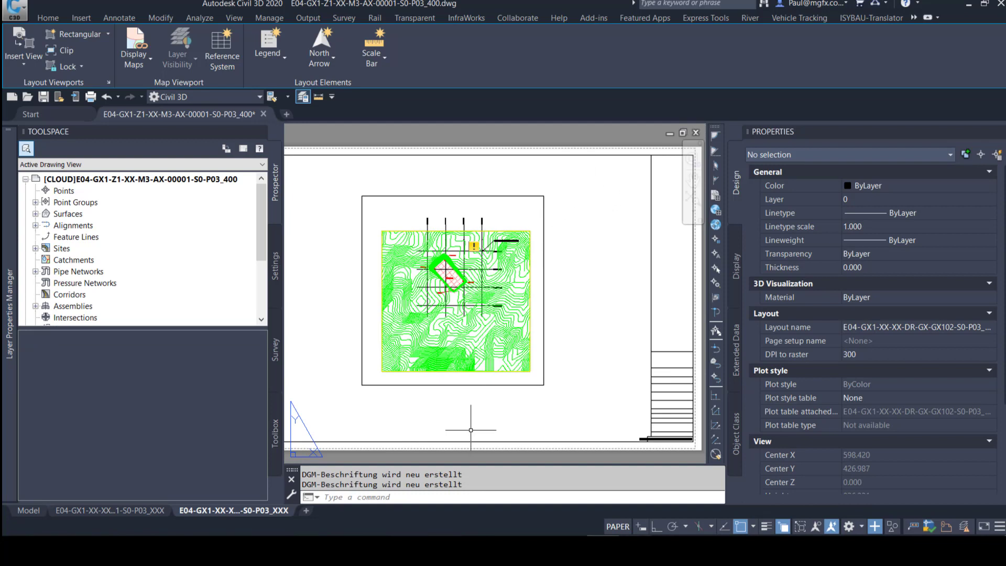
pyautogui.moveTo(602, 550)
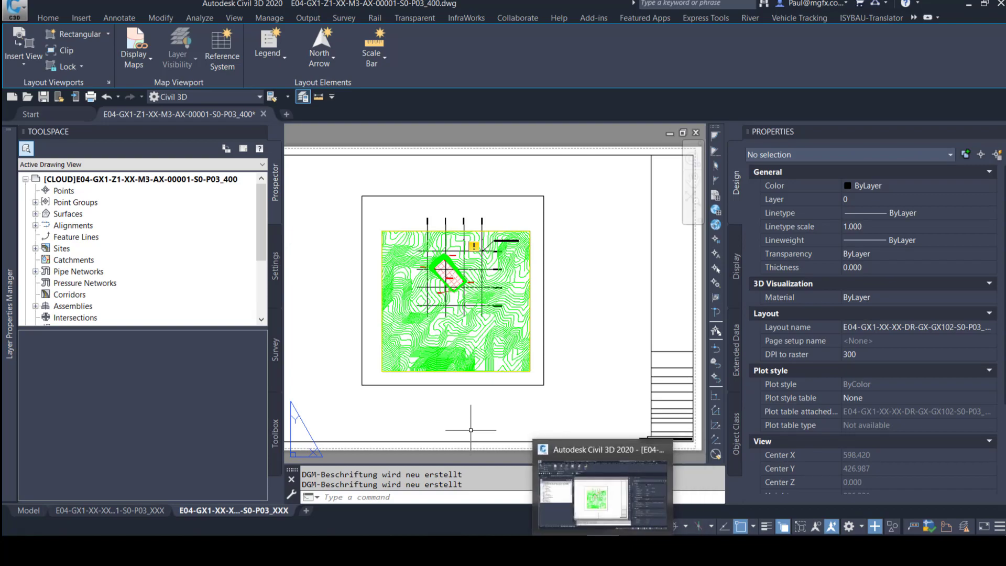
pyautogui.hotkey('alt', 'Tab')
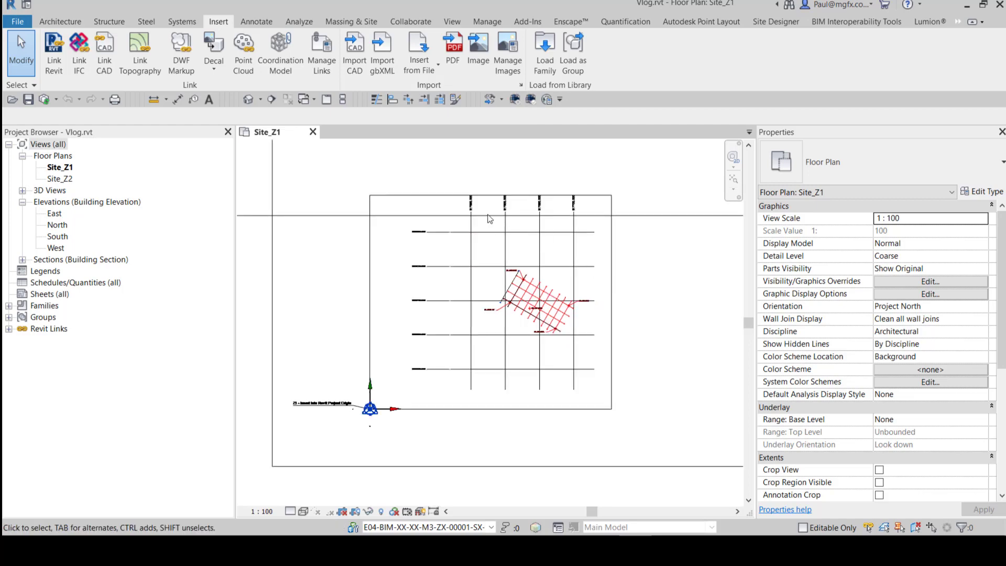
# Zoom in on the intersection of grid lines 817550/817600 and northing 6239800 in Site_Z1.
pyautogui.scroll(5, 462, 199)
pyautogui.scroll(2, 460, 193)
pyautogui.scroll(-1, 485, 246)
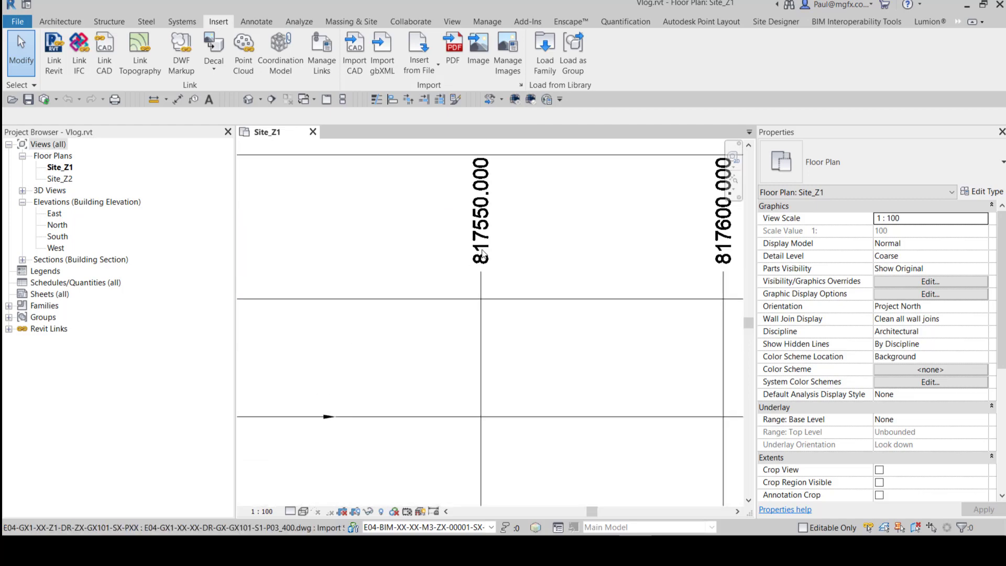
pyautogui.scroll(-2, 492, 252)
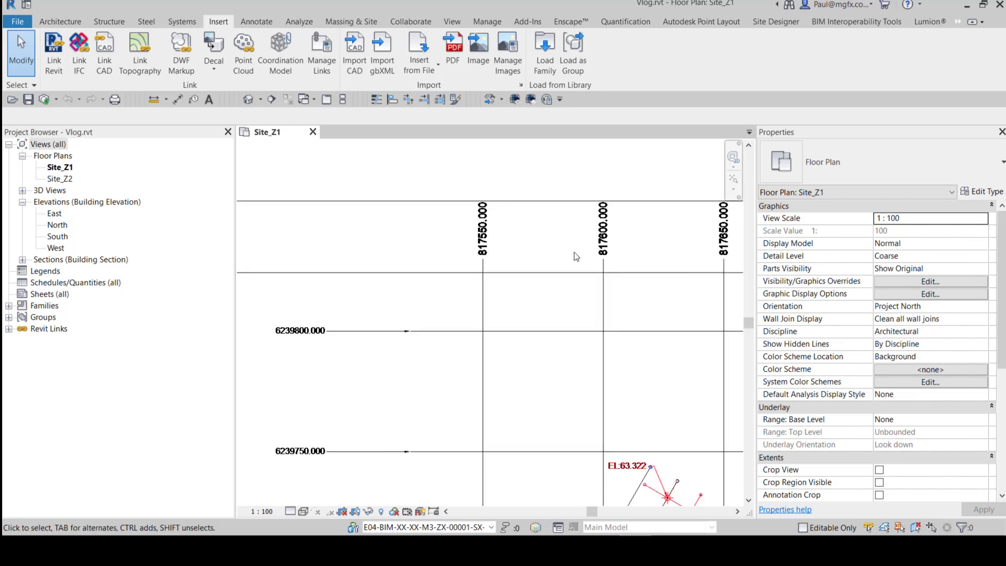
pyautogui.scroll(3, 581, 254)
pyautogui.scroll(-4, 582, 257)
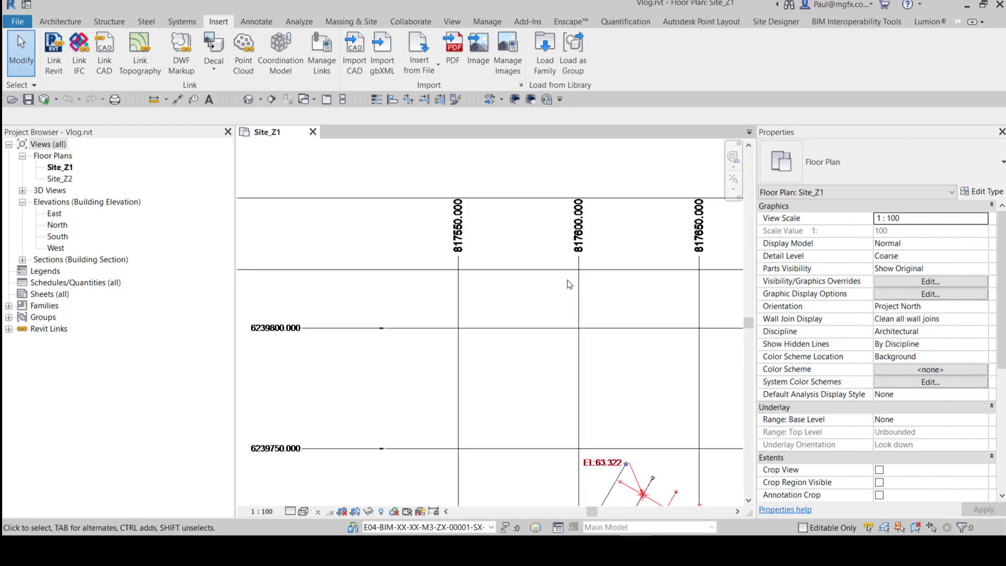
pyautogui.scroll(2, 325, 334)
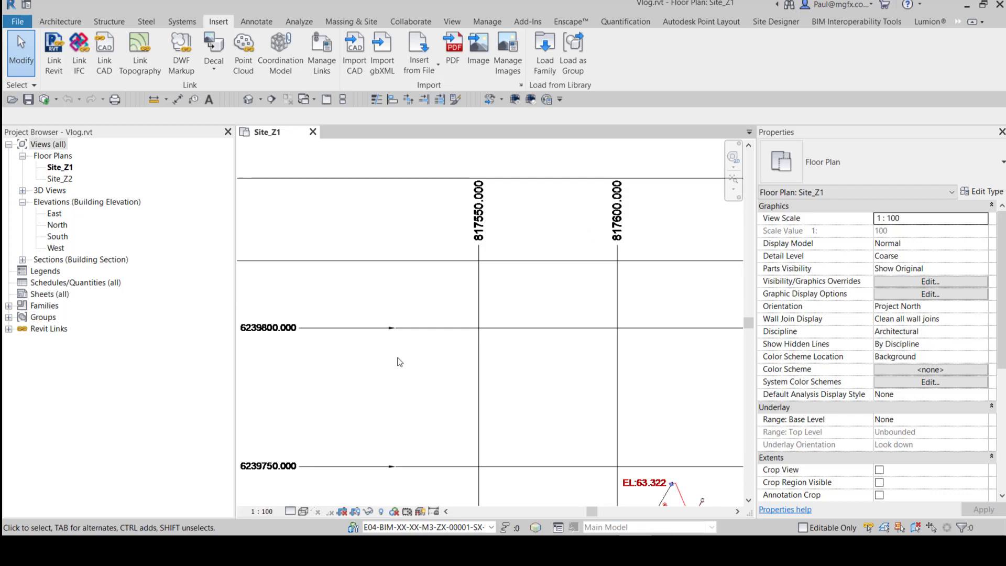
pyautogui.scroll(-1, 399, 362)
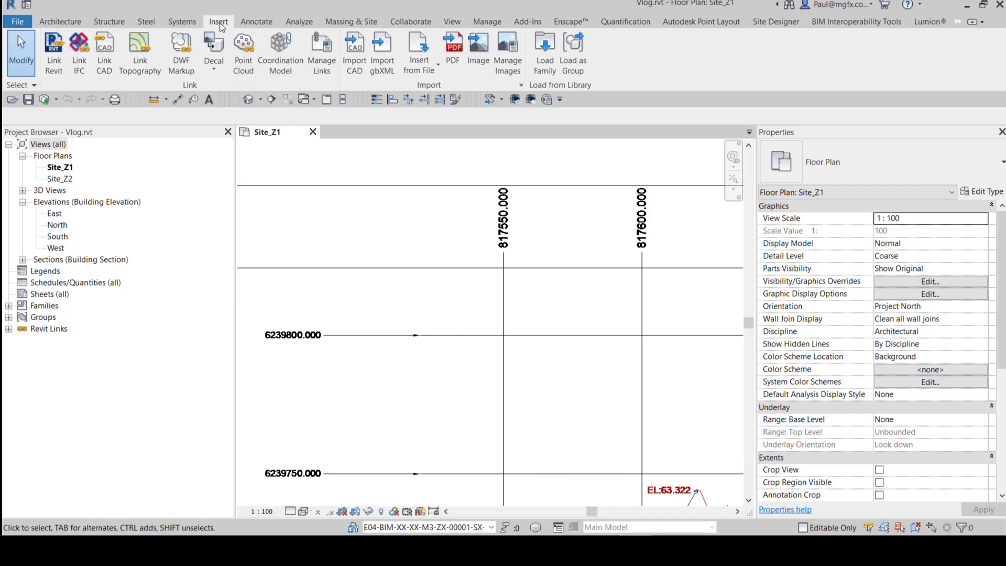
# Specify coordinates at grid line 817550, setting East/West to 817550000.
pyautogui.click(487, 22)
pyautogui.click(477, 53)
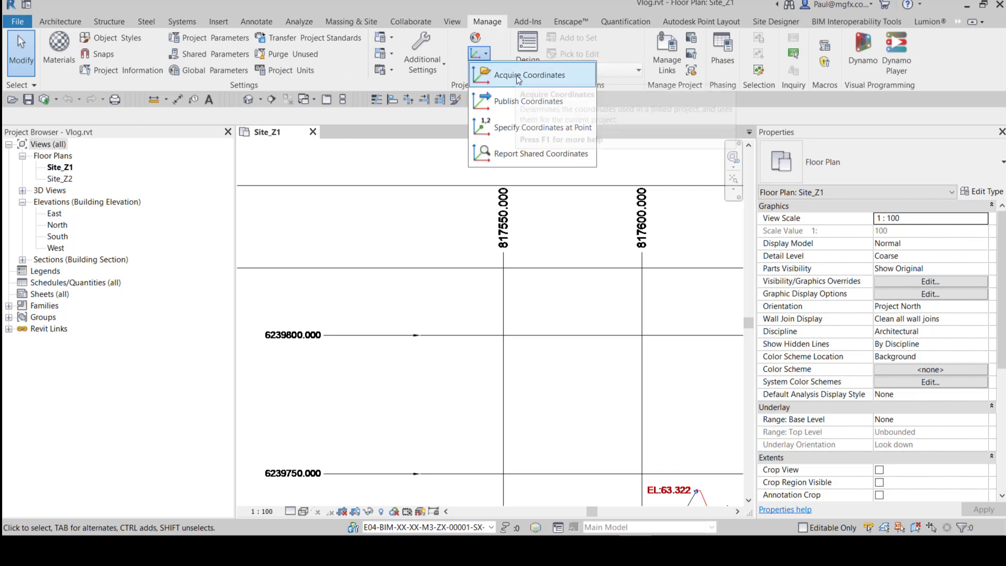
pyautogui.click(501, 129)
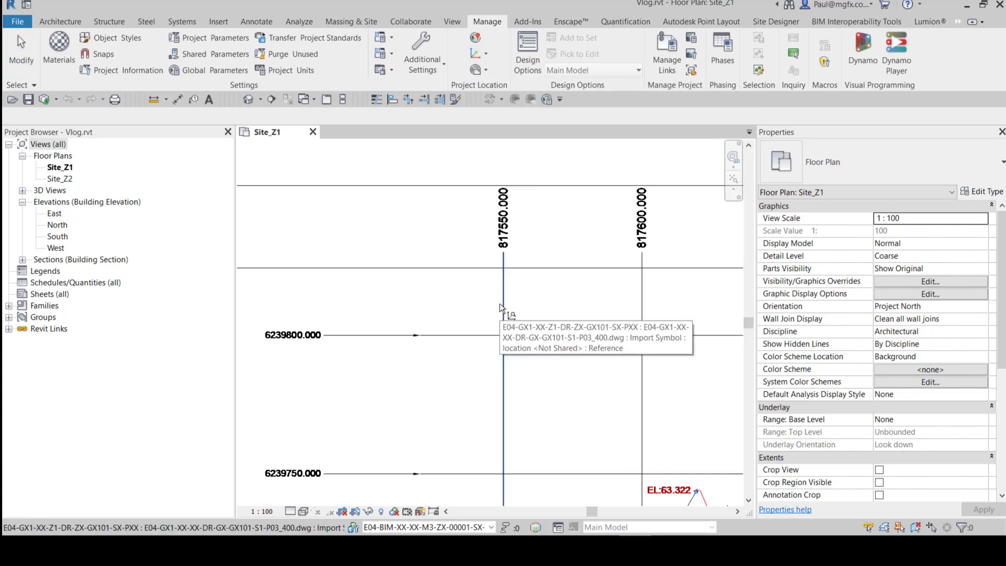
pyautogui.click(500, 308)
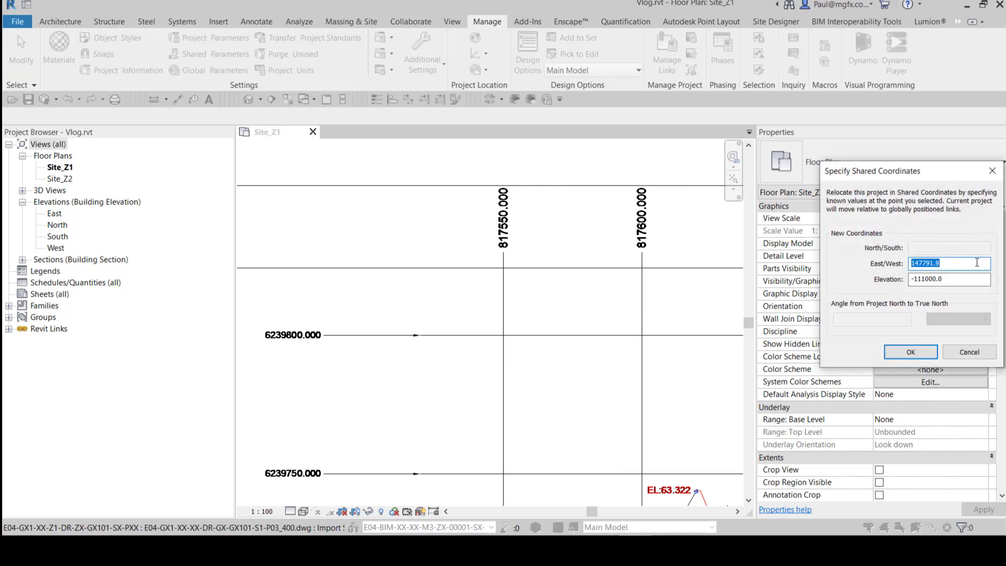
pyautogui.write('817550000')
pyautogui.click(910, 354)
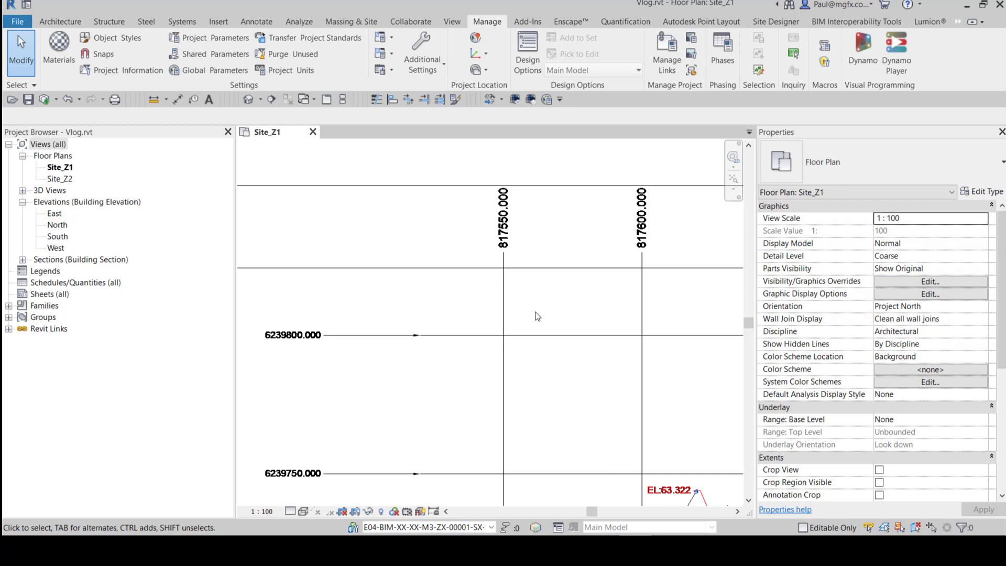
pyautogui.click(479, 53)
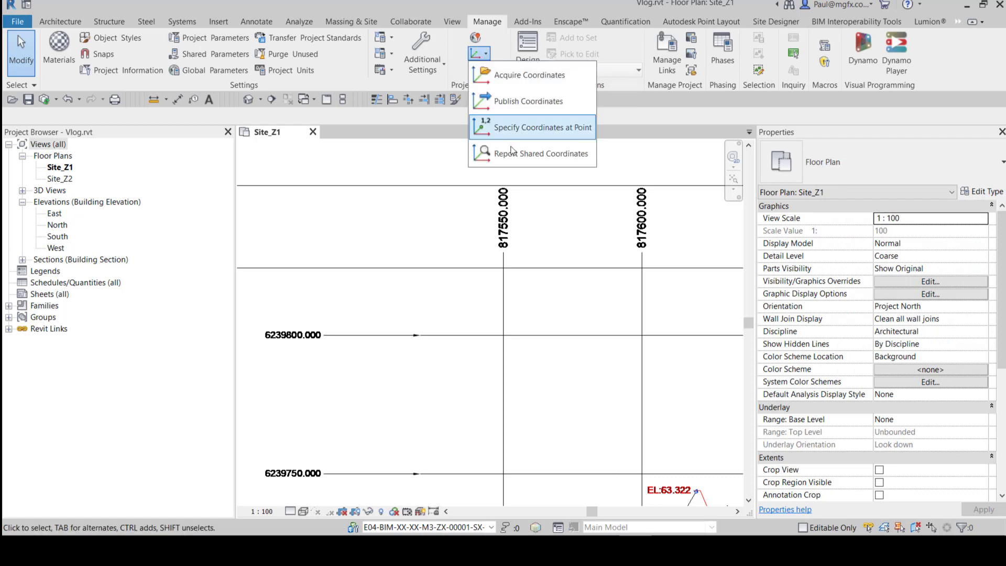
pyautogui.click(523, 139)
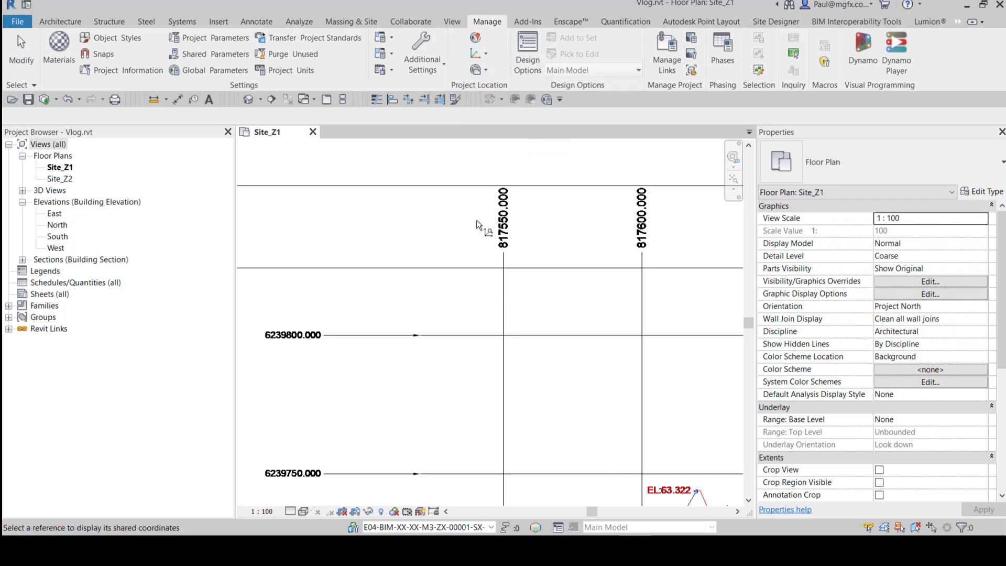
pyautogui.click(470, 338)
pyautogui.moveTo(859, 178); pyautogui.dragTo(543, 202)
pyautogui.write('6239800000')
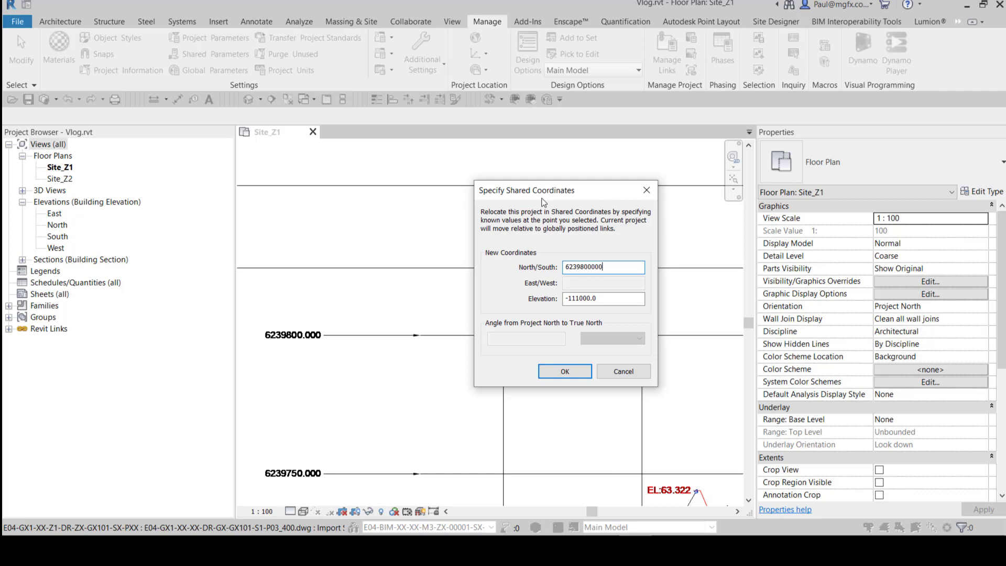
pyautogui.click(565, 371)
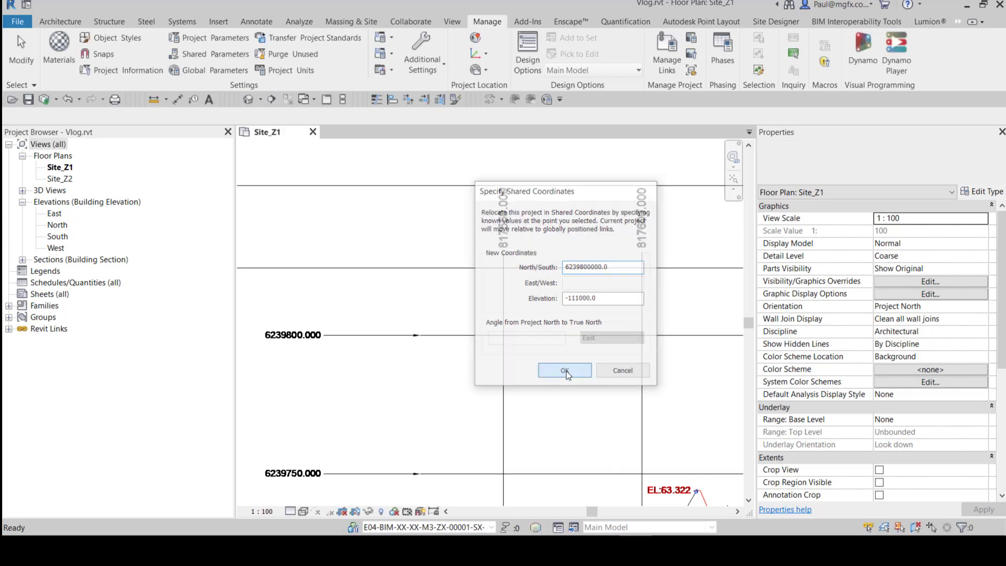
pyautogui.click(490, 55)
# Confirm grid 817600 reports East/West 817600000.0, remove the imported CAD grid, and switch to Civil 3D.
pyautogui.click(534, 154)
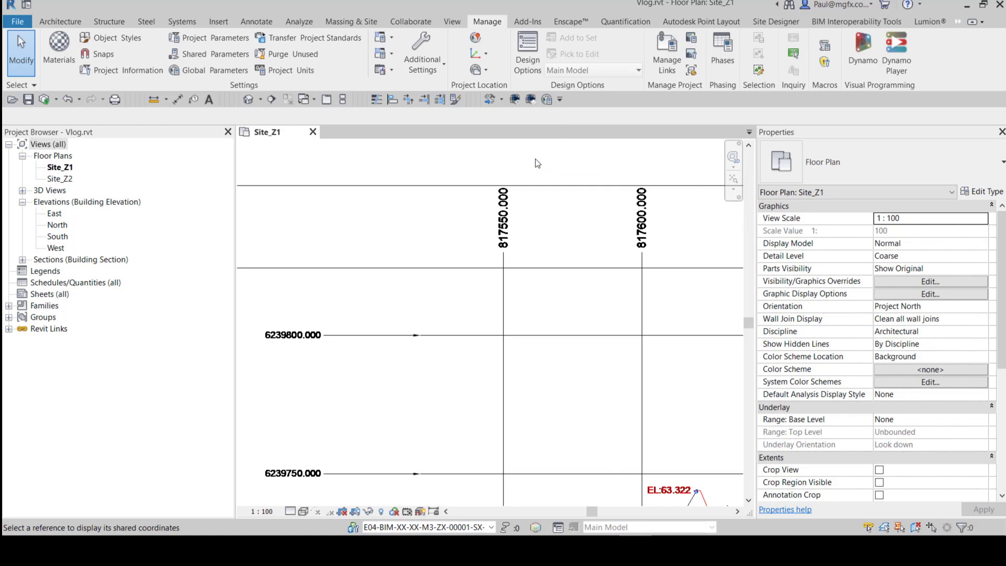
pyautogui.click(472, 475)
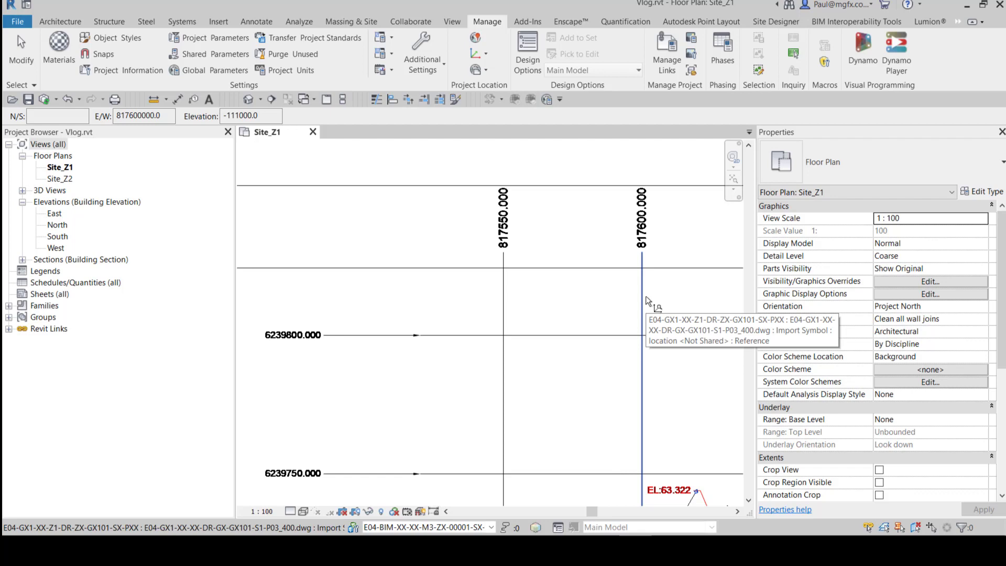
pyautogui.scroll(-3, 407, 288)
pyautogui.press('Escape')
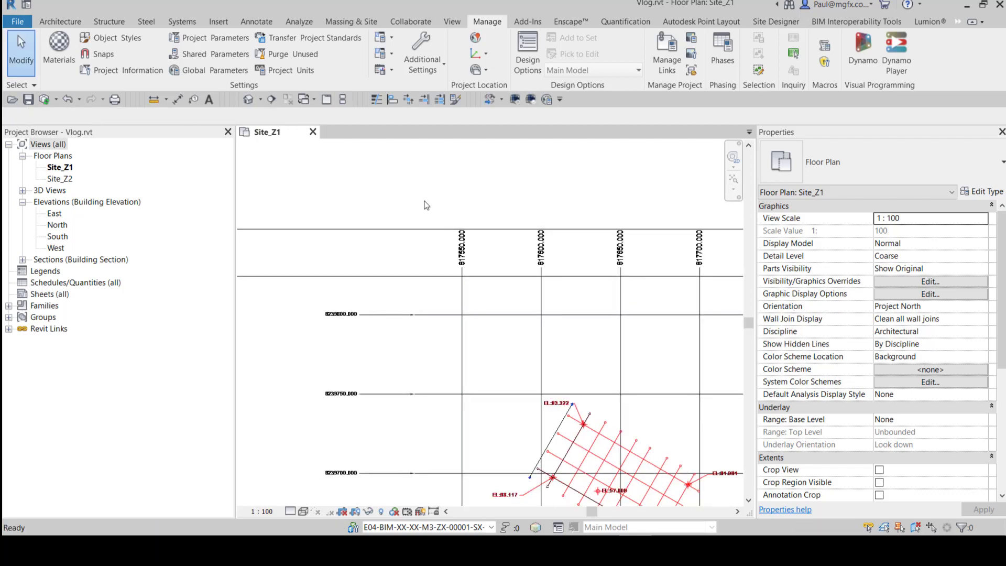
pyautogui.hotkey('ctrl', 'z')
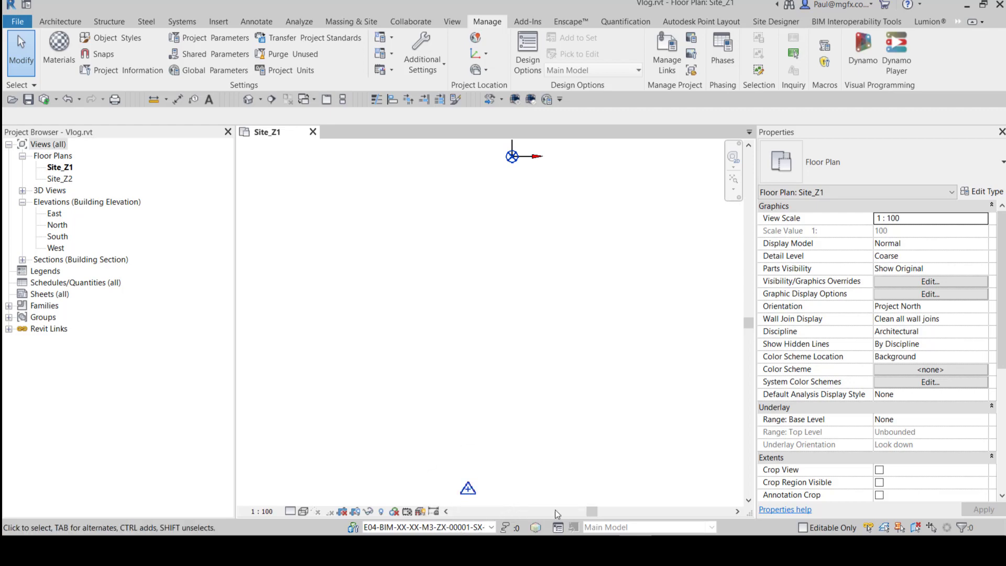
pyautogui.click(576, 445)
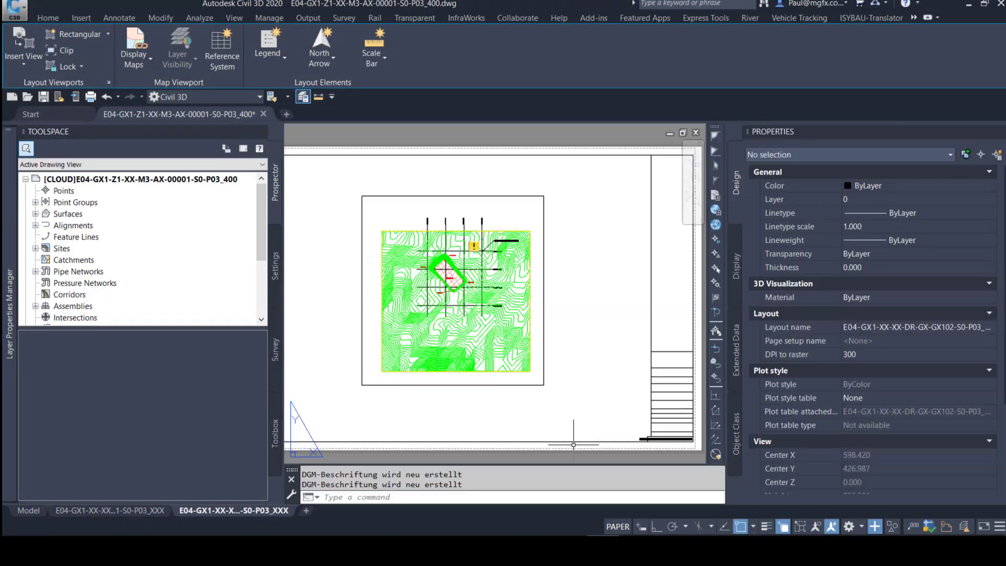
# In 3D model space, select the final-grade and Z2_FG TIN surfaces to view properties, then deselect.
pyautogui.click(28, 510)
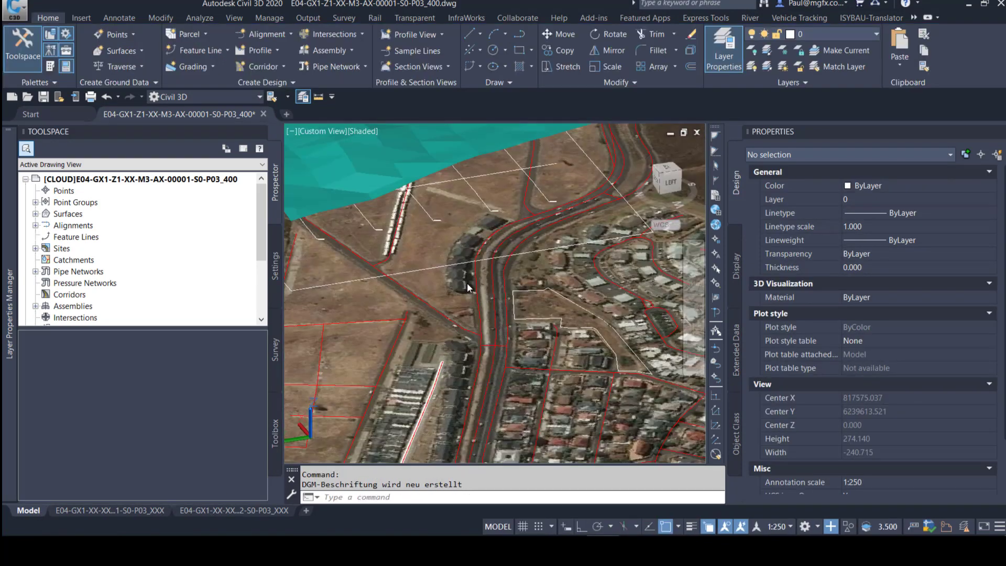
pyautogui.moveTo(460, 286)
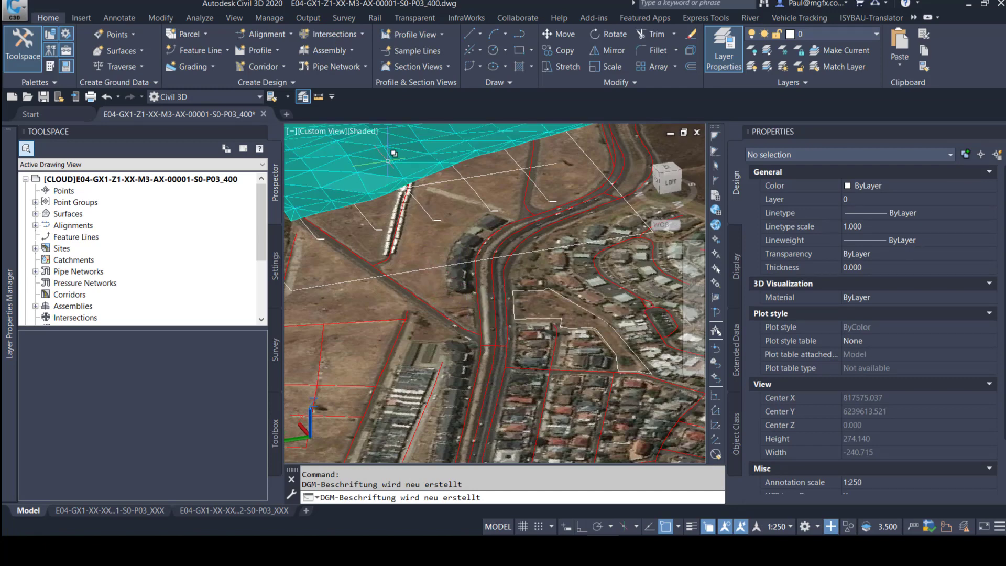
pyautogui.keyDown('shift'); pyautogui.moveTo(495, 294); pyautogui.dragTo(450, 303, button='middle'); pyautogui.keyUp('shift')
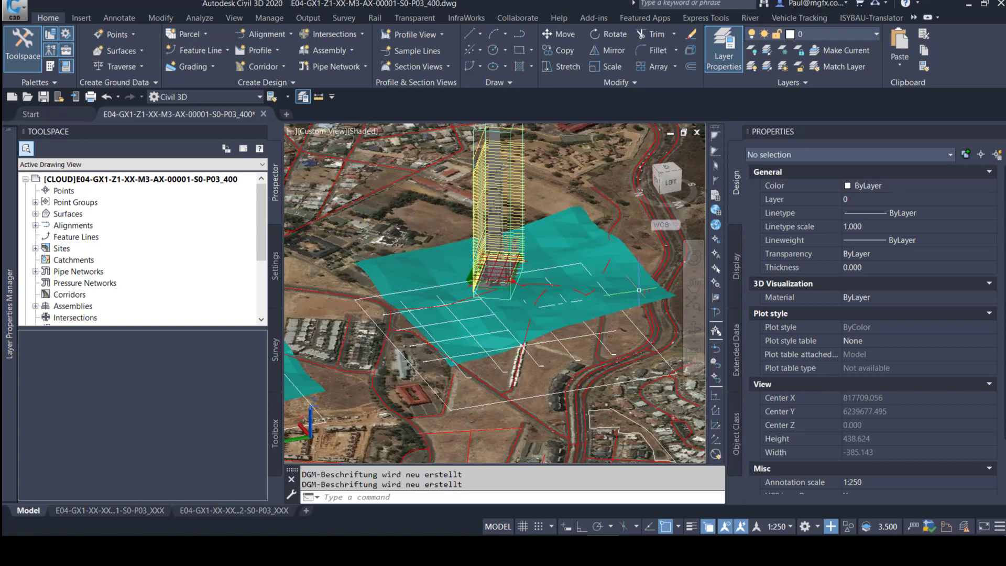
pyautogui.click(535, 356)
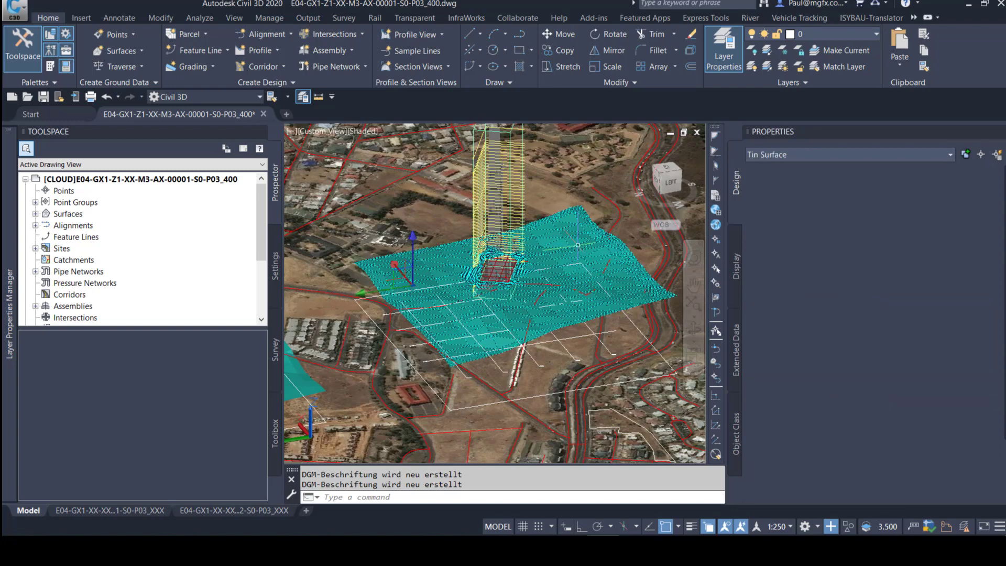
pyautogui.moveTo(520, 370); pyautogui.dragTo(612, 352, button='middle')
pyautogui.press('Escape')
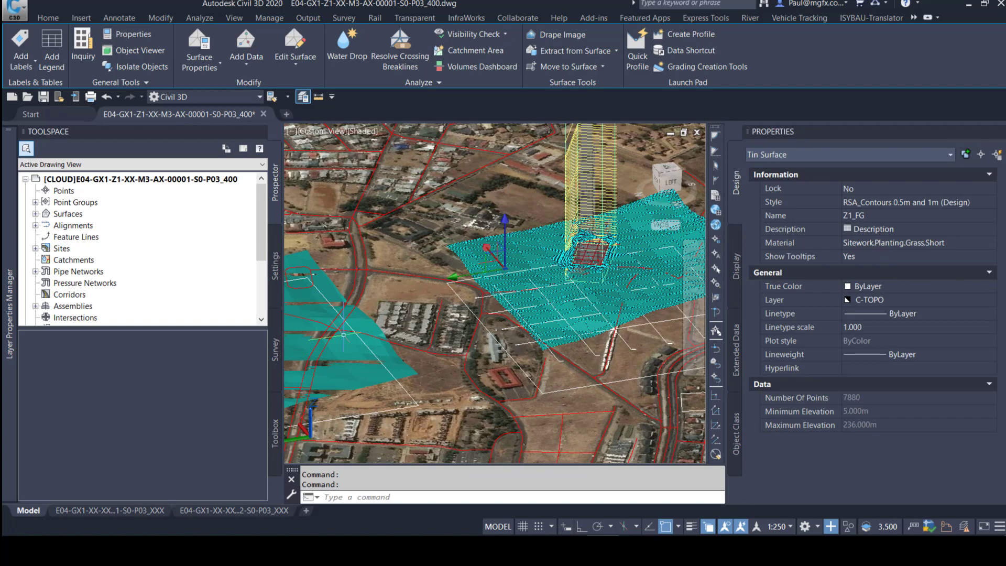
pyautogui.click(358, 348)
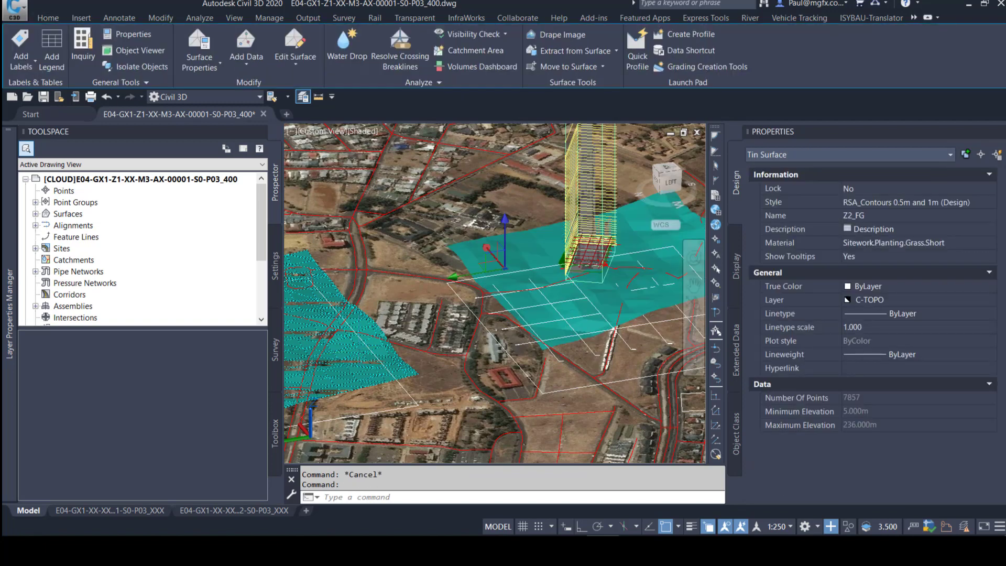
pyautogui.press('Escape')
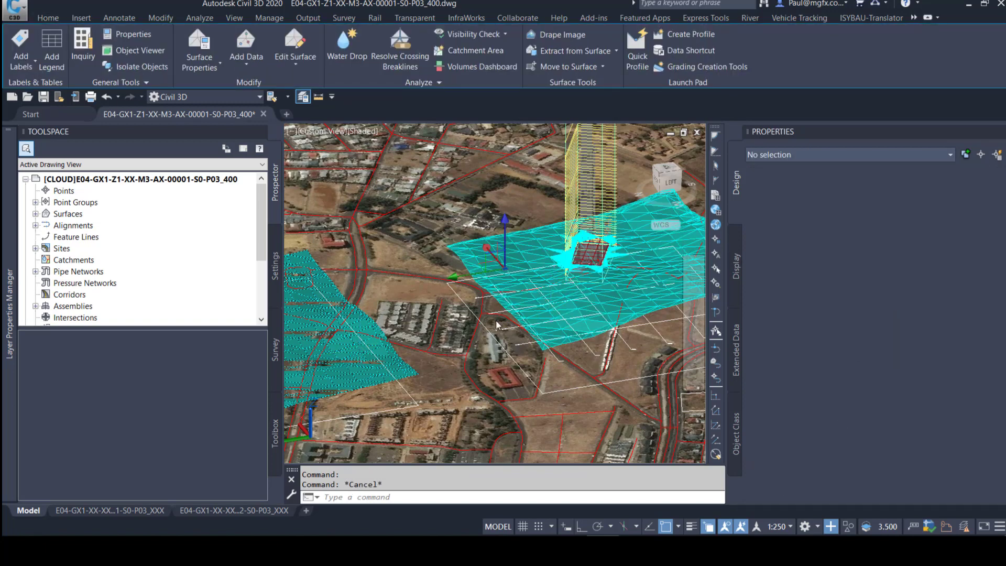
pyautogui.click(512, 18)
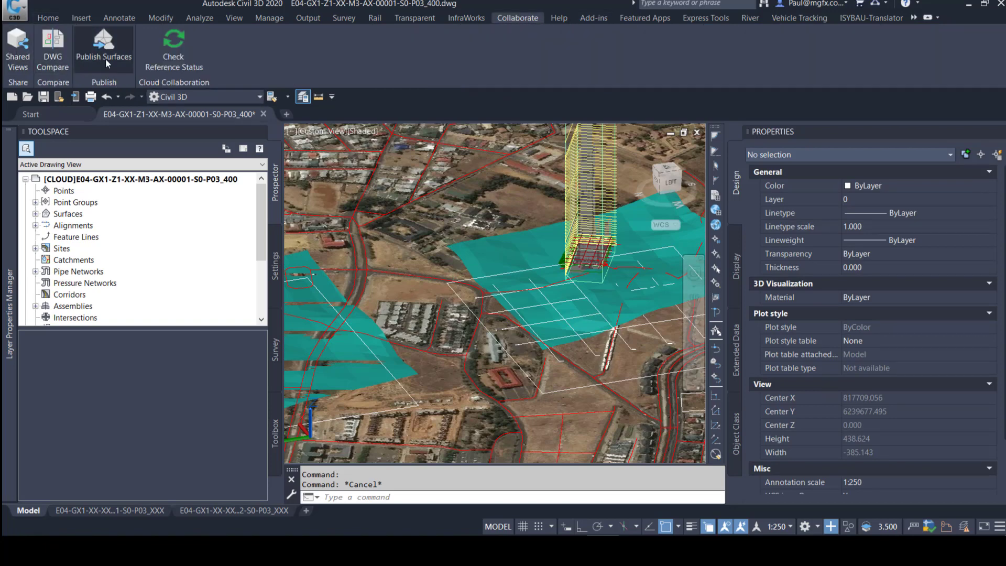
pyautogui.click(106, 57)
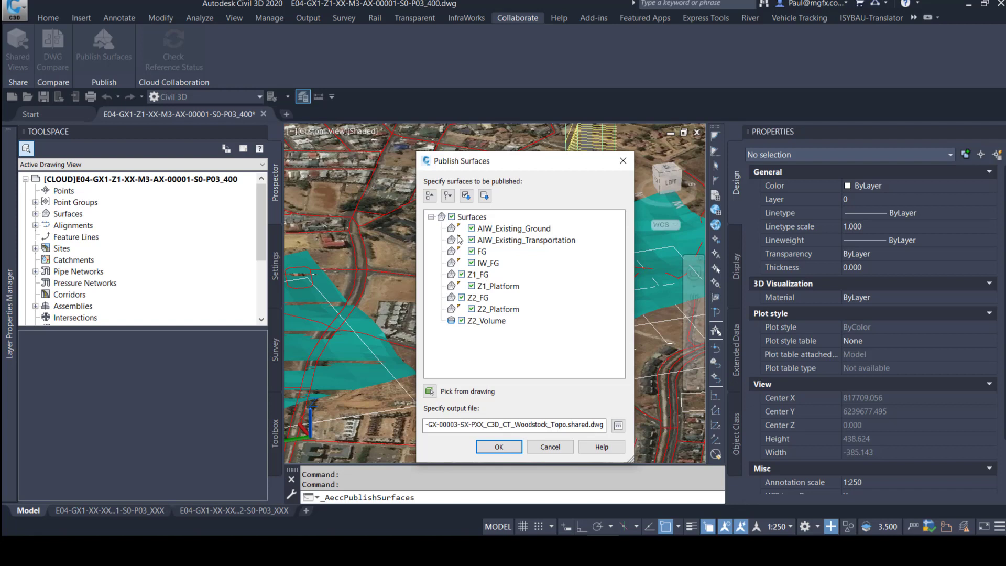
pyautogui.click(451, 217)
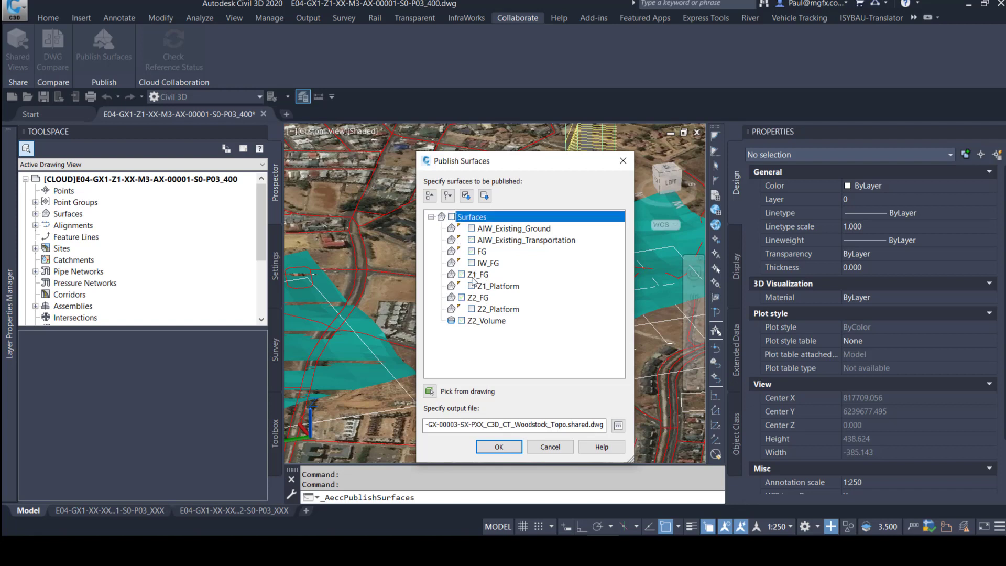
pyautogui.click(471, 308)
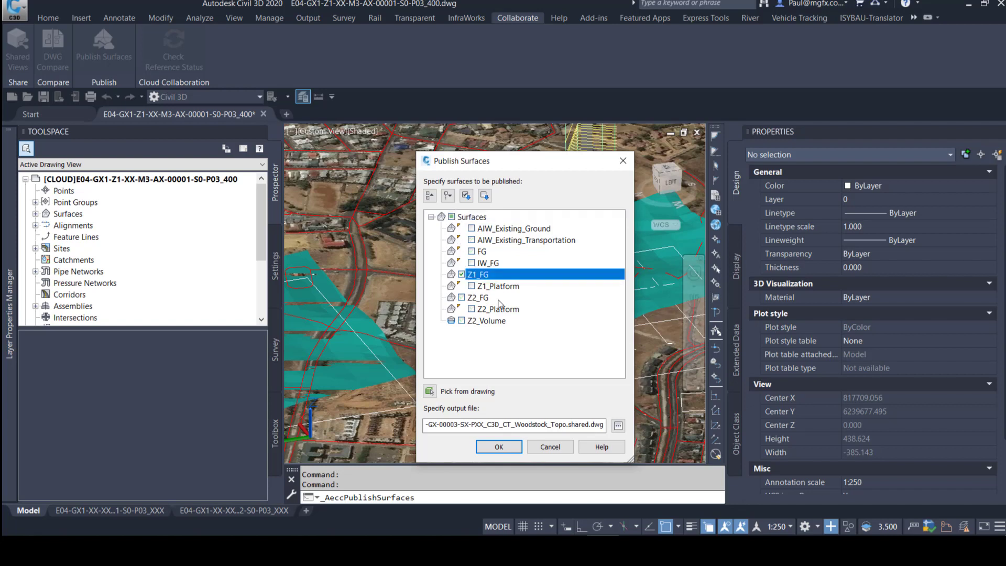
pyautogui.click(618, 427)
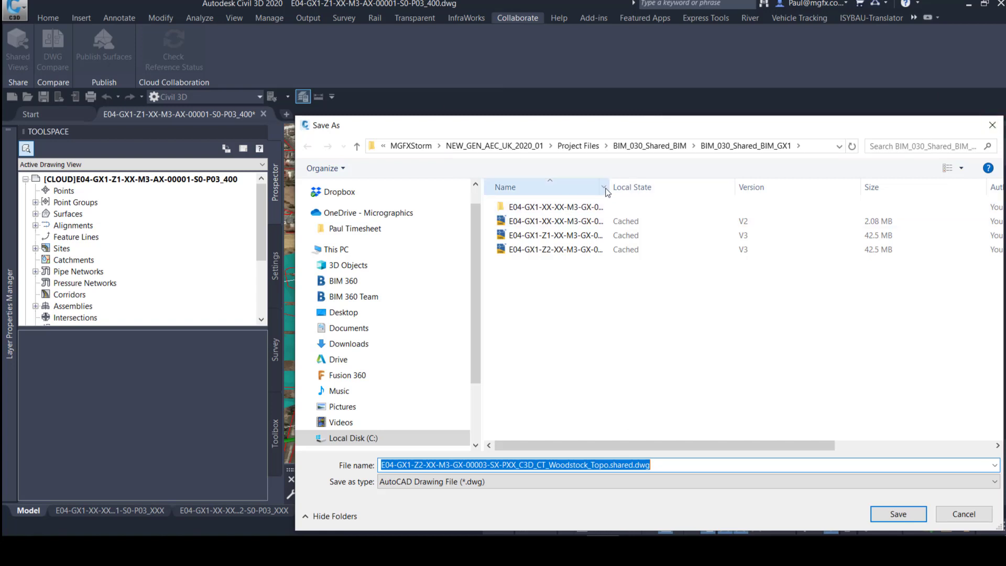
pyautogui.moveTo(611, 188); pyautogui.dragTo(835, 189)
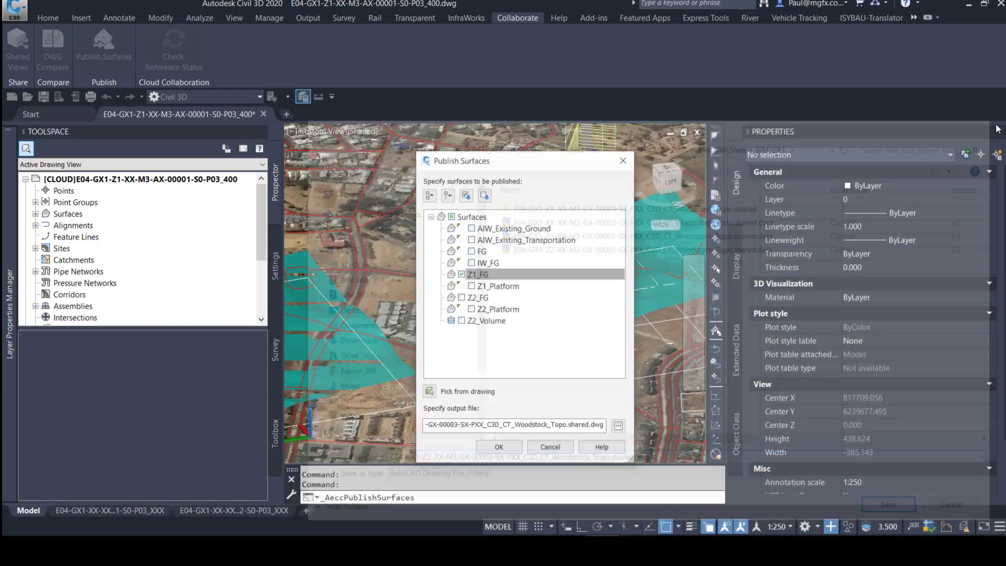
pyautogui.click(995, 128)
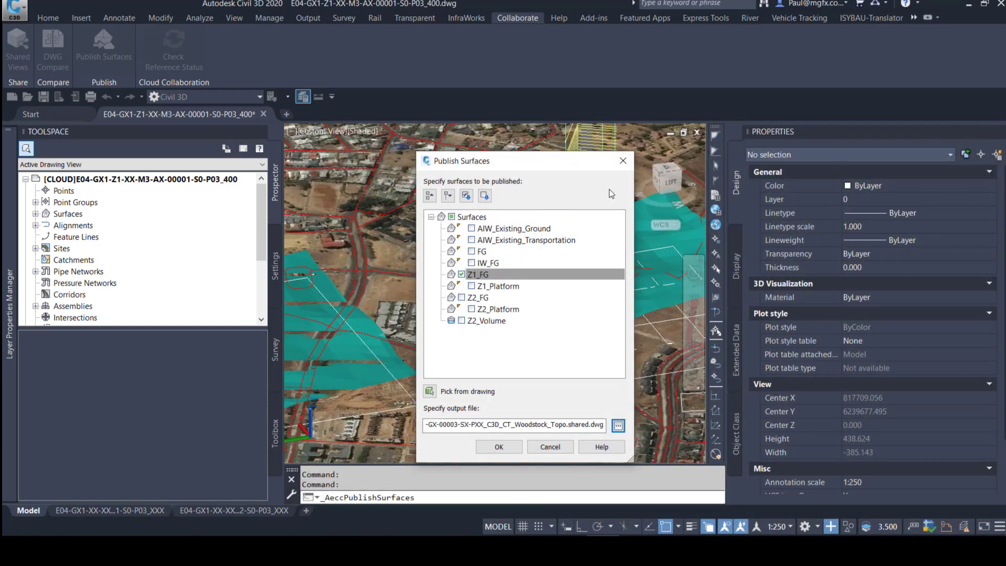
pyautogui.click(623, 161)
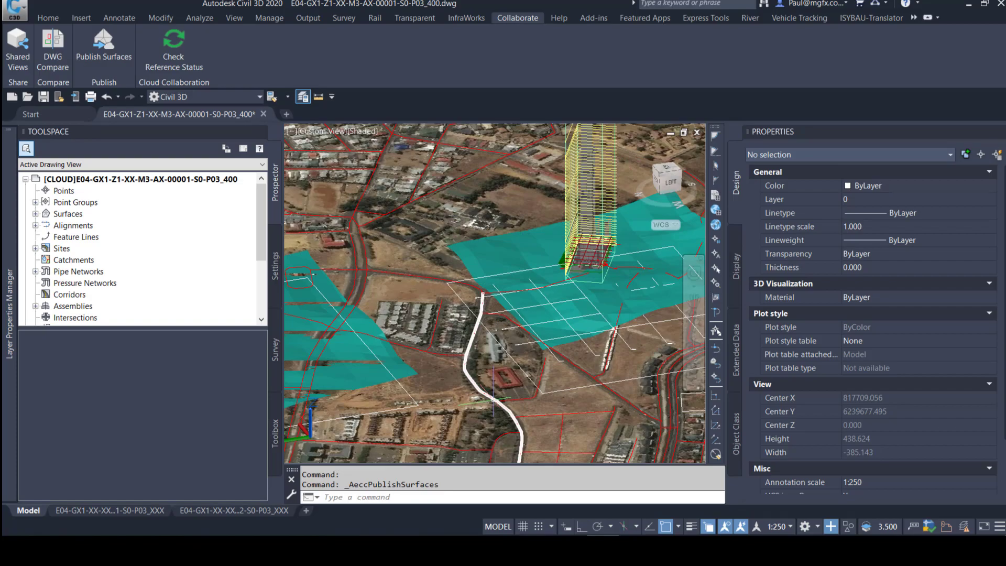
# Return to Revit and pan and zoom the Site_Z1 plan to show the imported site drawing.
pyautogui.click(603, 490)
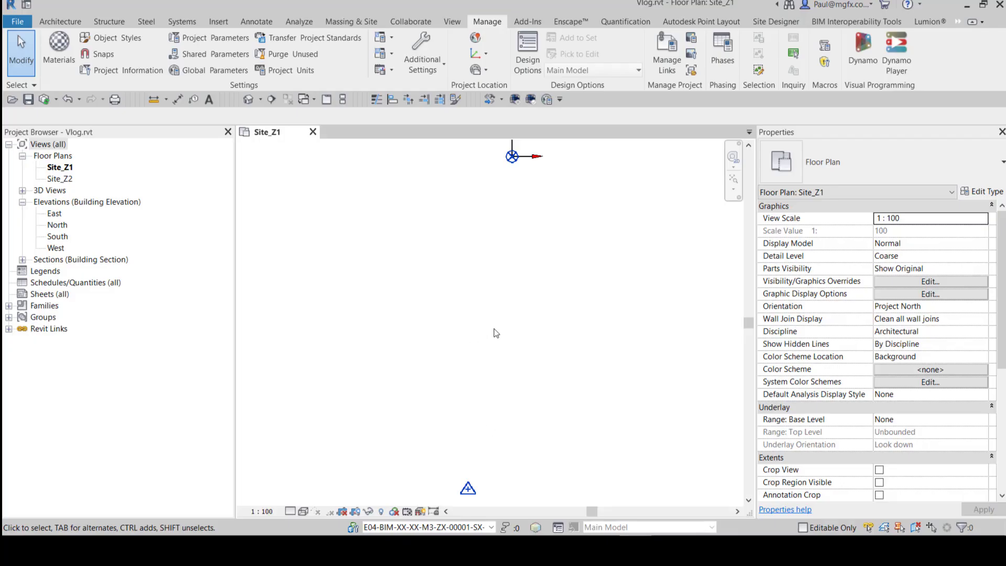
pyautogui.moveTo(499, 156)
pyautogui.mouseDown(button='middle')
pyautogui.moveTo(507, 169)
pyautogui.moveTo(453, 225)
pyautogui.mouseUp(button='middle')
pyautogui.scroll(3, 473, 180)
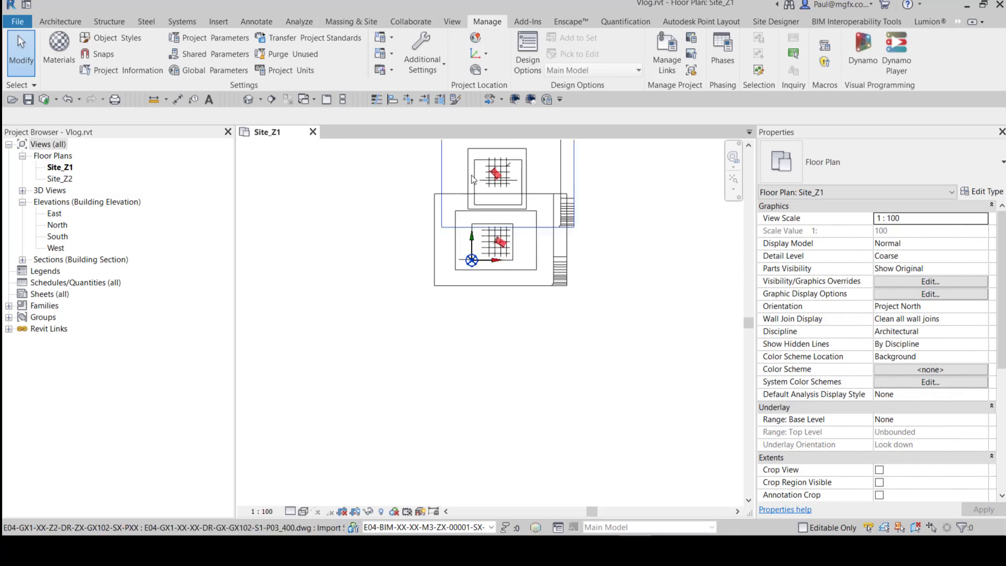
pyautogui.scroll(2, 473, 179)
pyautogui.scroll(-2, 451, 293)
pyautogui.scroll(-1, 461, 257)
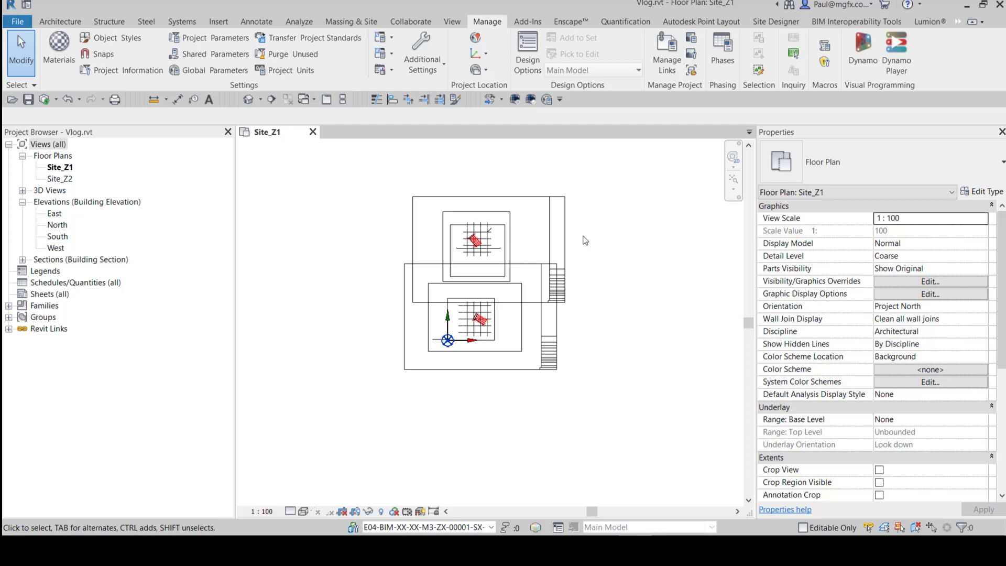
# Link the Z1 Woodstock_Topo file as topography, aligned to shared coordinates.
pyautogui.click(226, 22)
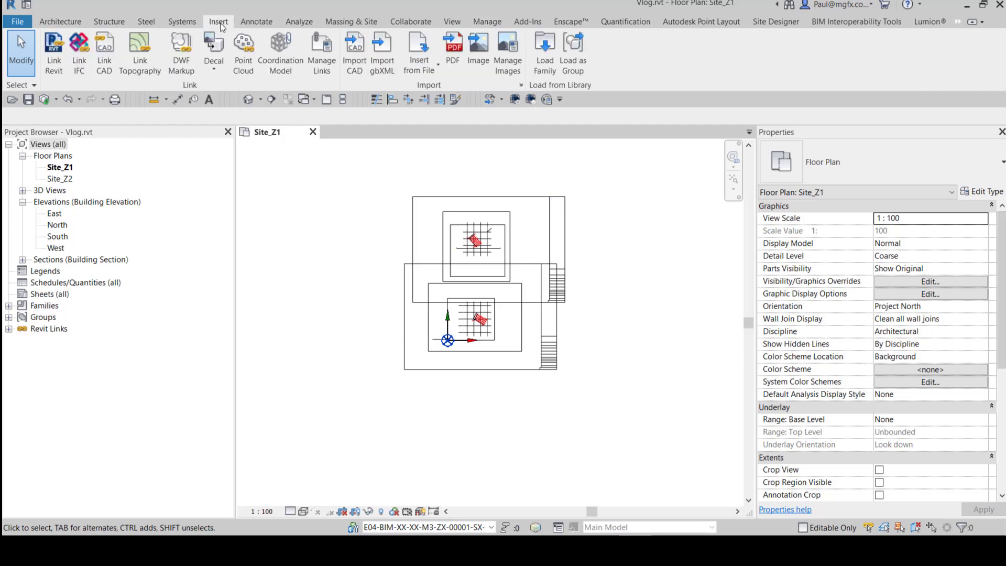
pyautogui.click(136, 61)
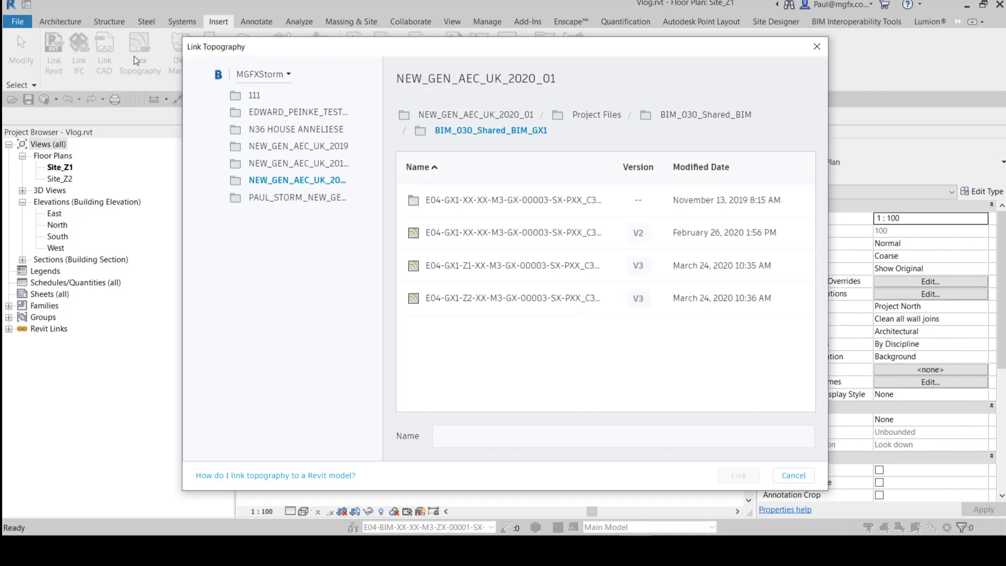
pyautogui.click(504, 266)
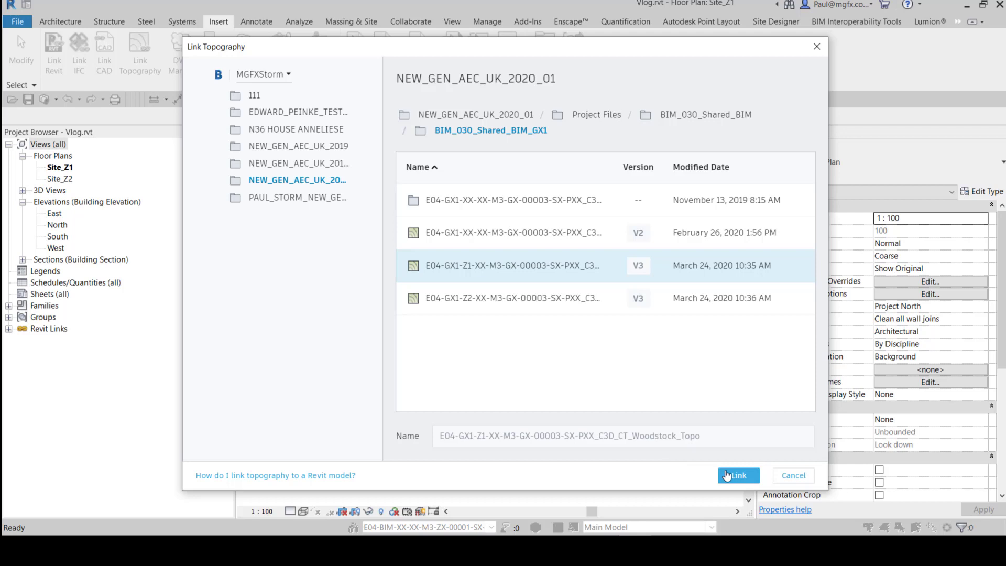
pyautogui.click(726, 475)
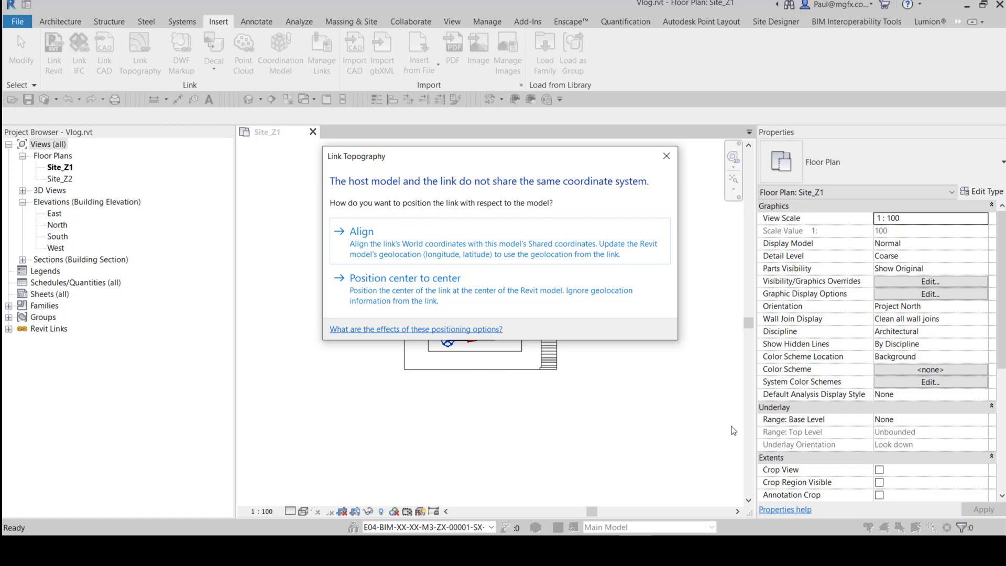
pyautogui.click(390, 245)
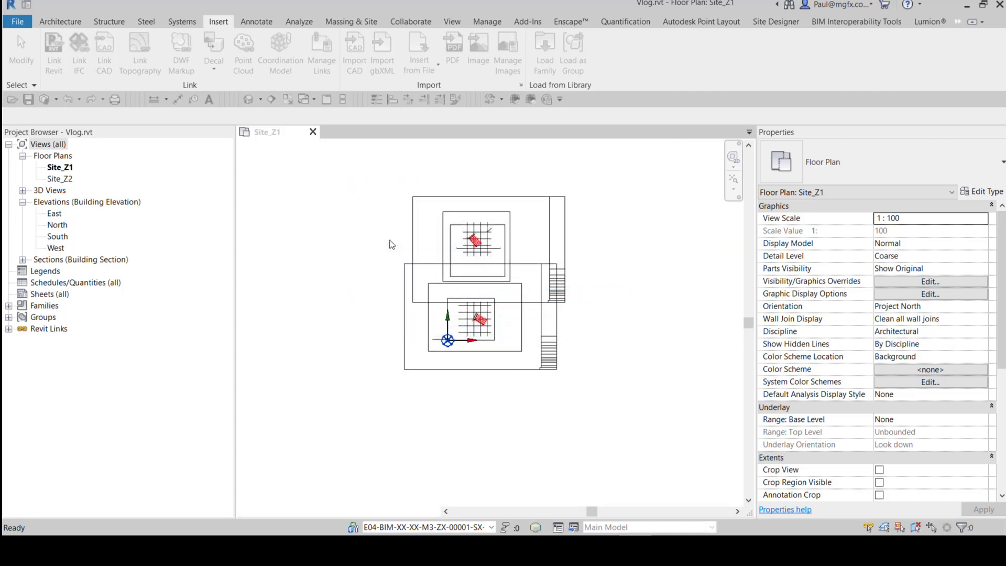
pyautogui.scroll(8, 476, 338)
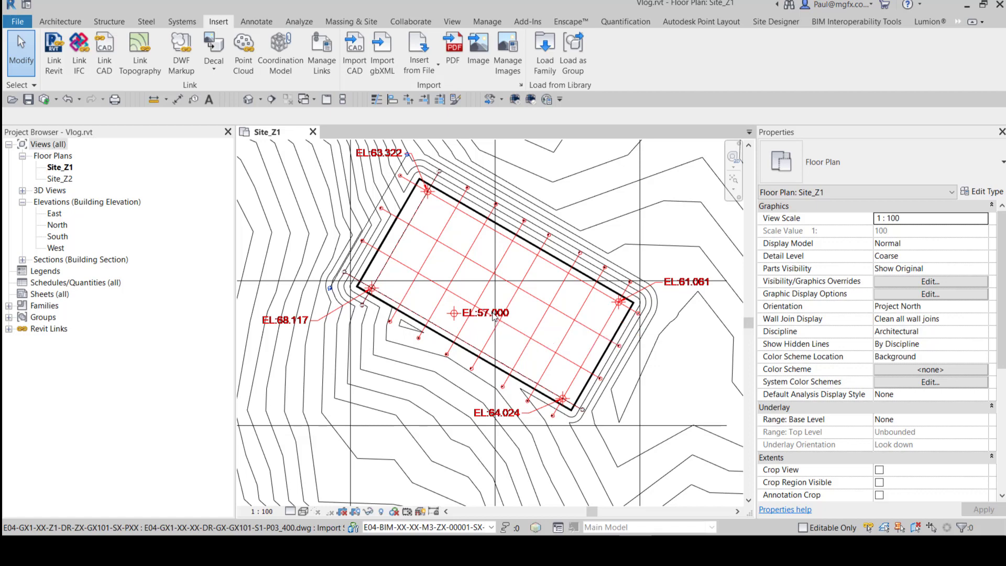
pyautogui.scroll(-6, 494, 316)
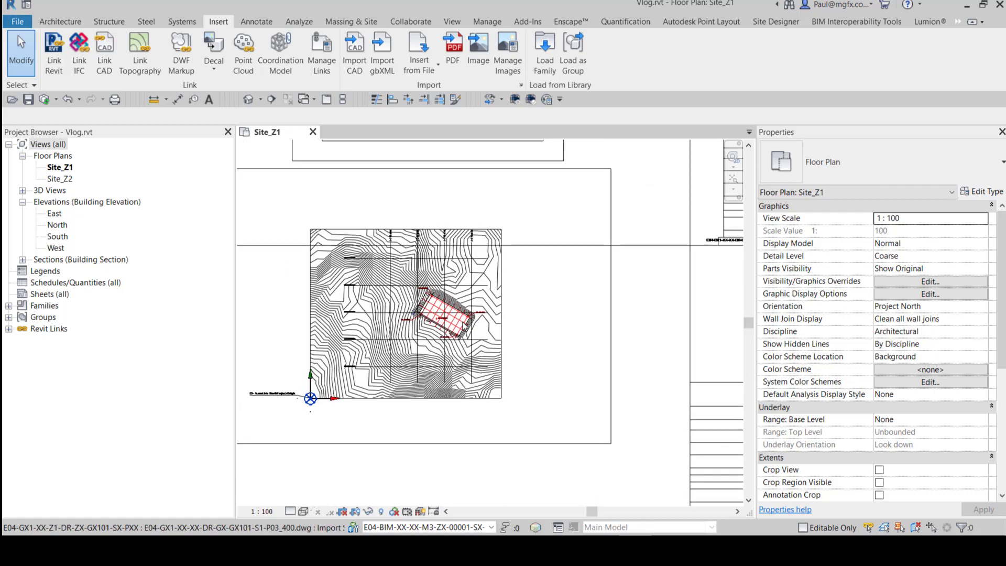
pyautogui.scroll(-3, 466, 320)
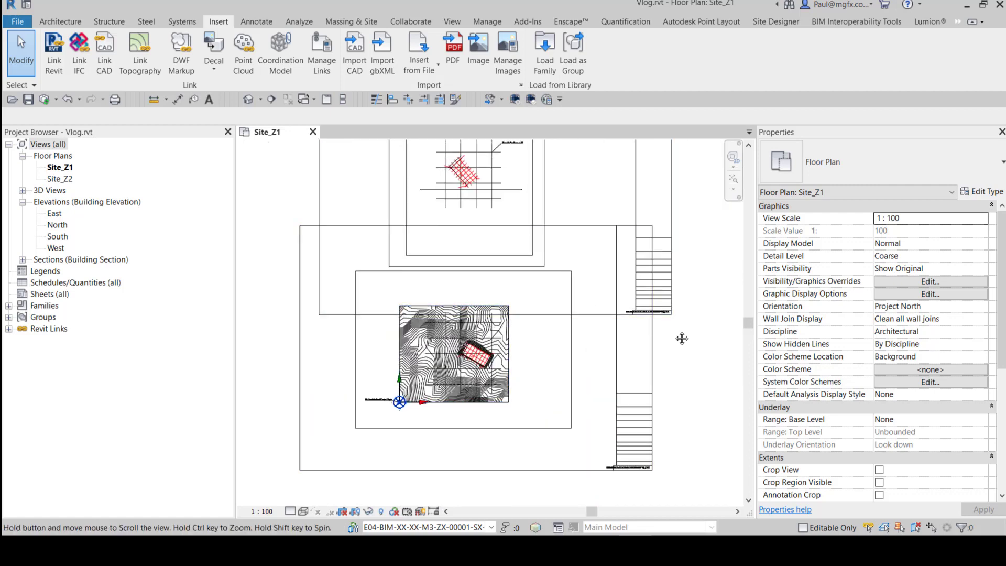
pyautogui.press('z')
pyautogui.press('f')
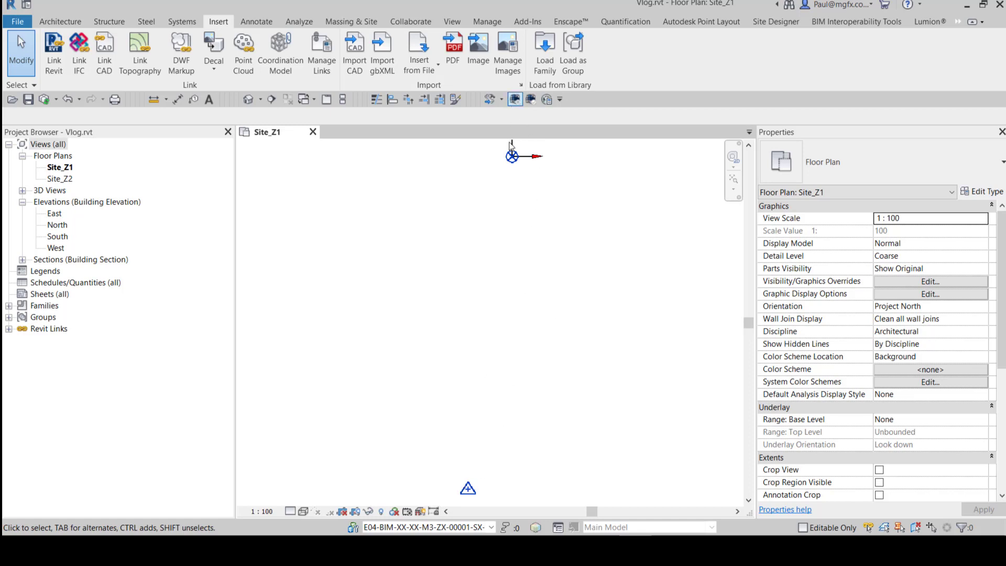
pyautogui.moveTo(518, 131); pyautogui.dragTo(498, 265, button='middle')
pyautogui.scroll(5, 524, 252)
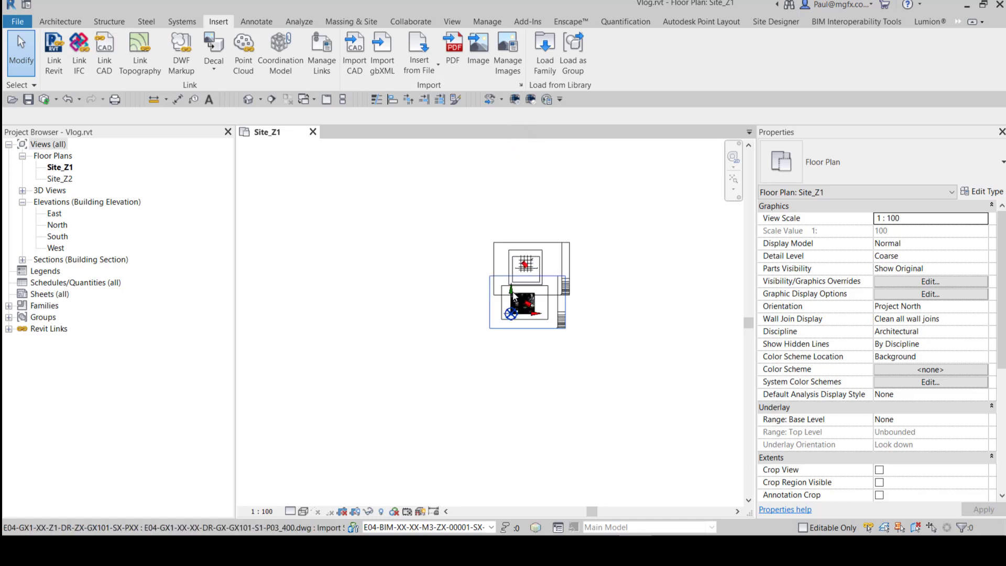
pyautogui.scroll(6, 552, 233)
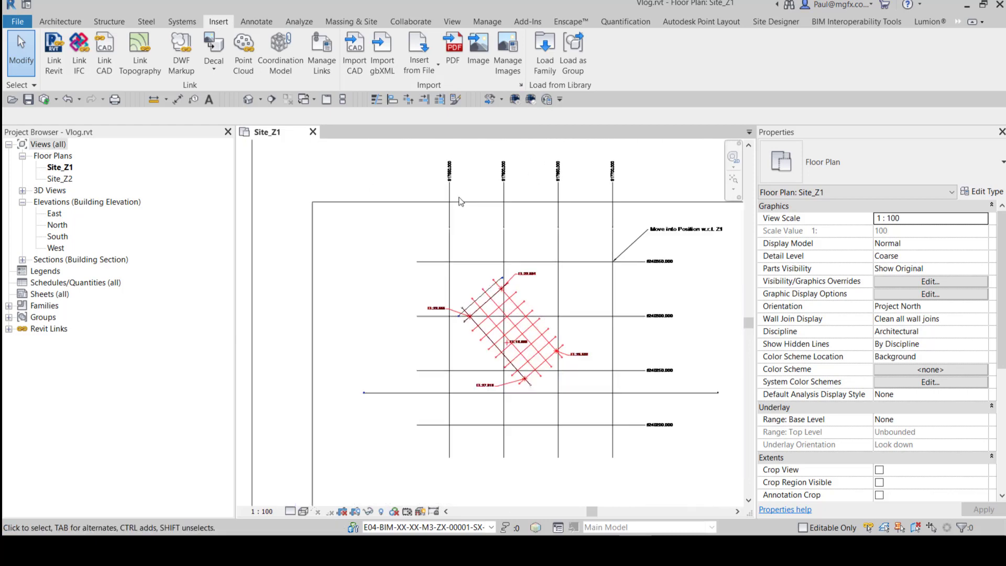
pyautogui.scroll(-5, 427, 247)
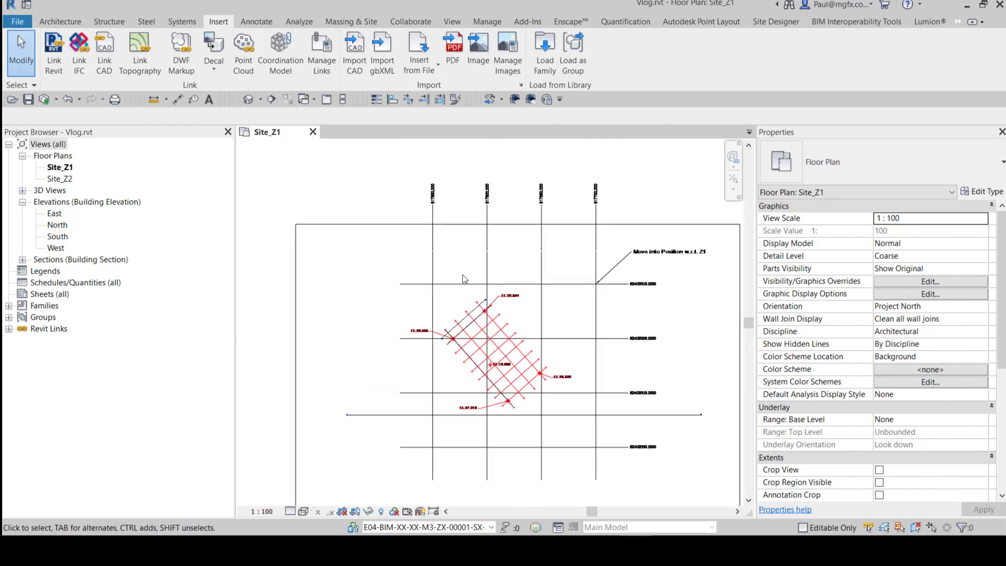
pyautogui.scroll(-2, 482, 281)
pyautogui.scroll(3, 472, 419)
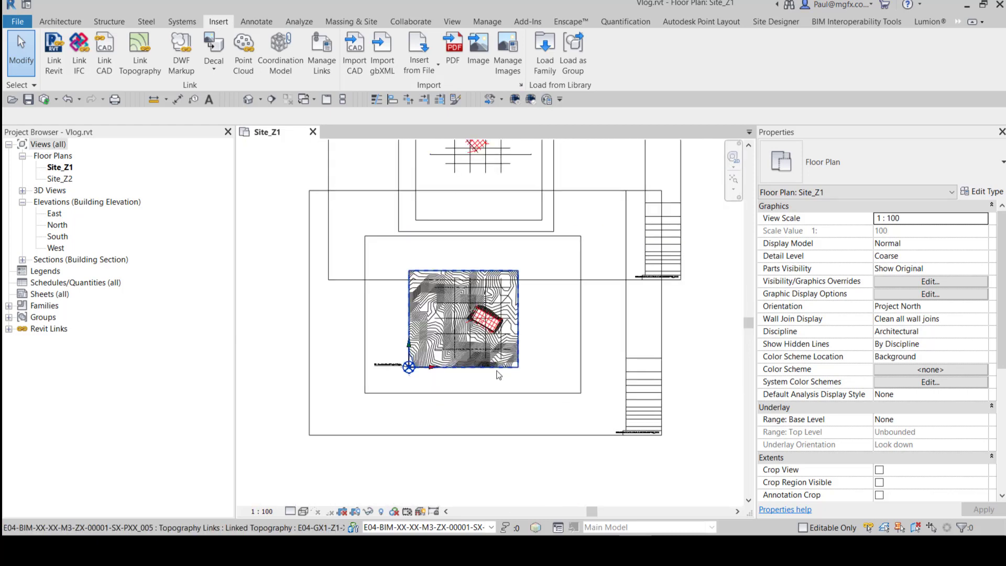
pyautogui.scroll(-1, 499, 375)
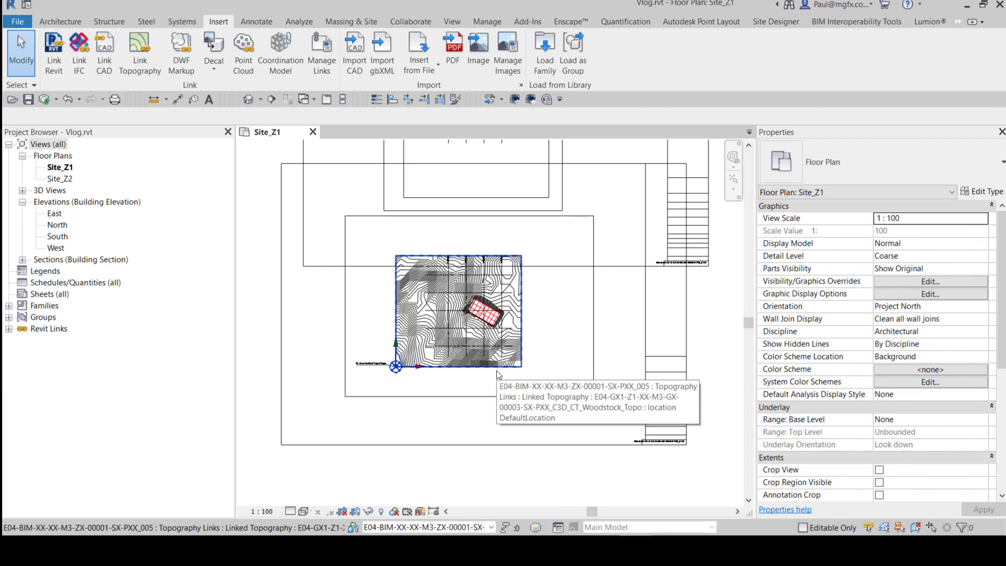